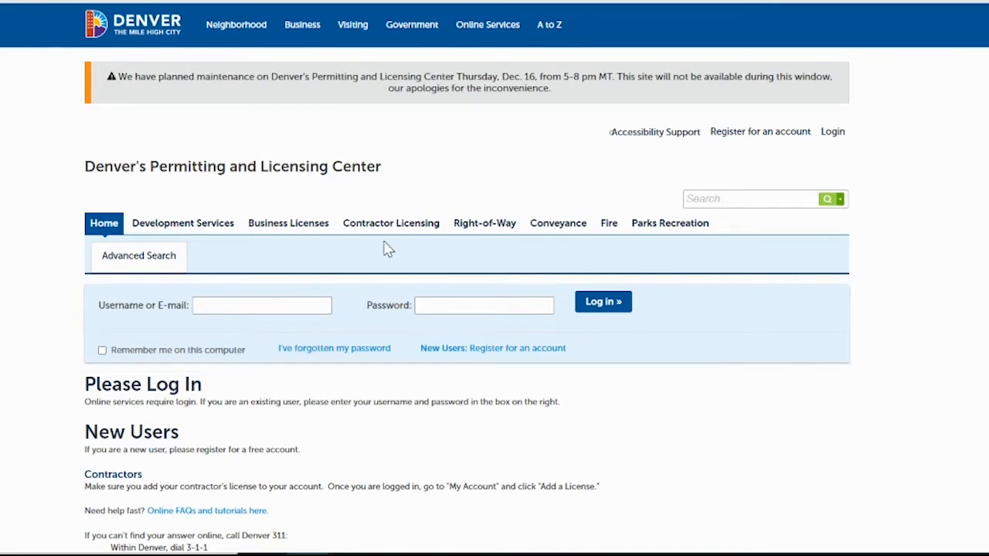
Sign in with the saved account credentials and view the Welcome page's service categories.
{"action": "left_click", "coordinate": [252, 305]}
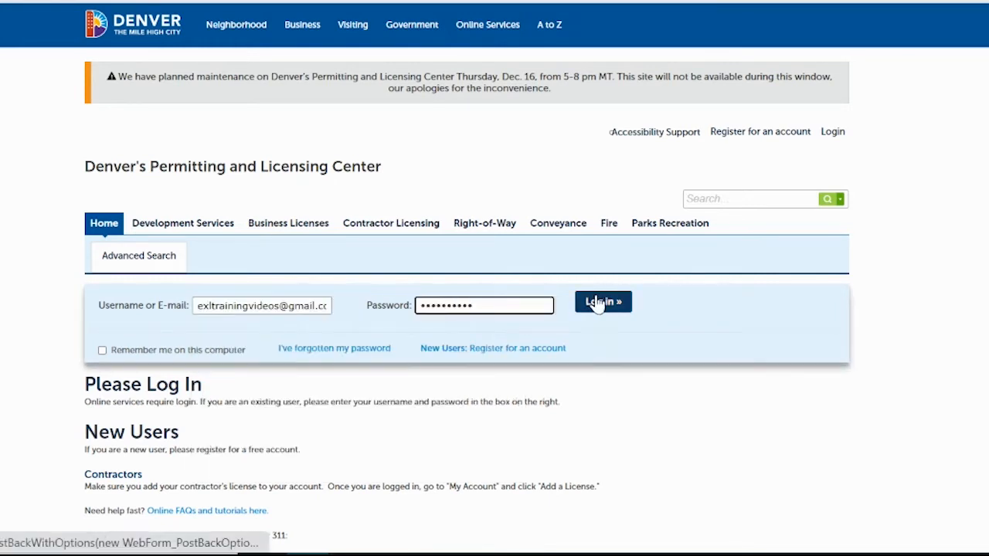
{"action": "left_click", "coordinate": [596, 302]}
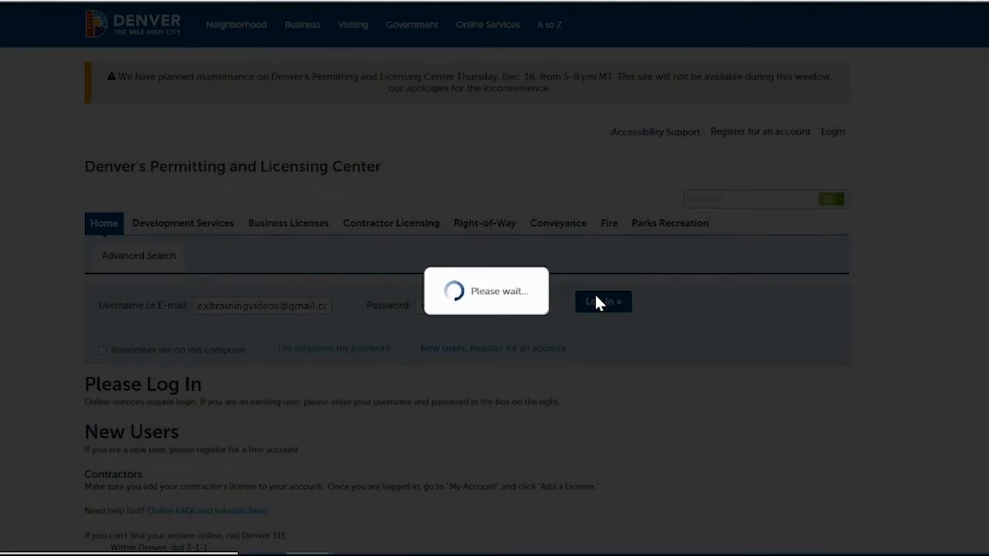
{"action": "scroll", "coordinate": [747, 177], "scroll_direction": "down", "scroll_amount": 2}
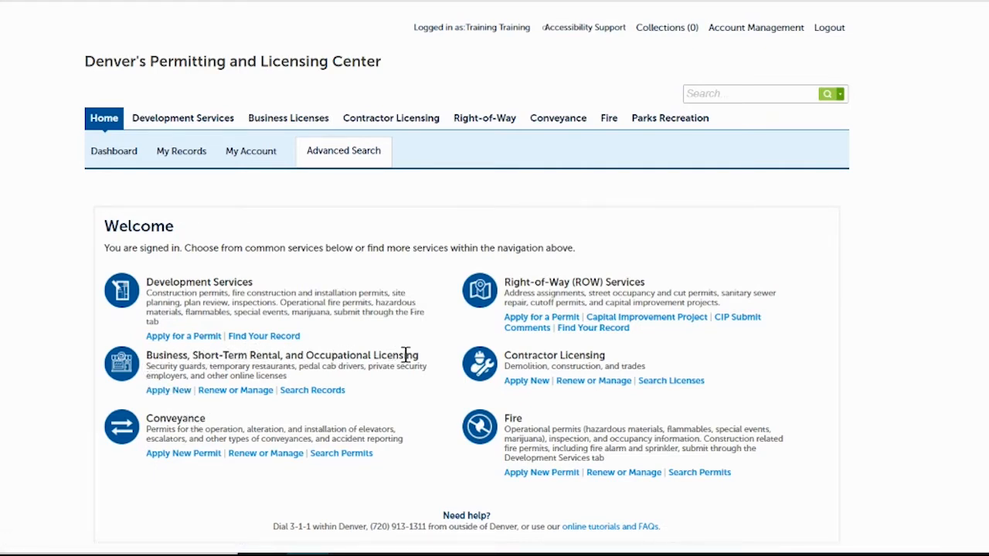
Choose Security Guard License under Business Licensing' Apply New and continue the application.
{"action": "left_click", "coordinate": [174, 392]}
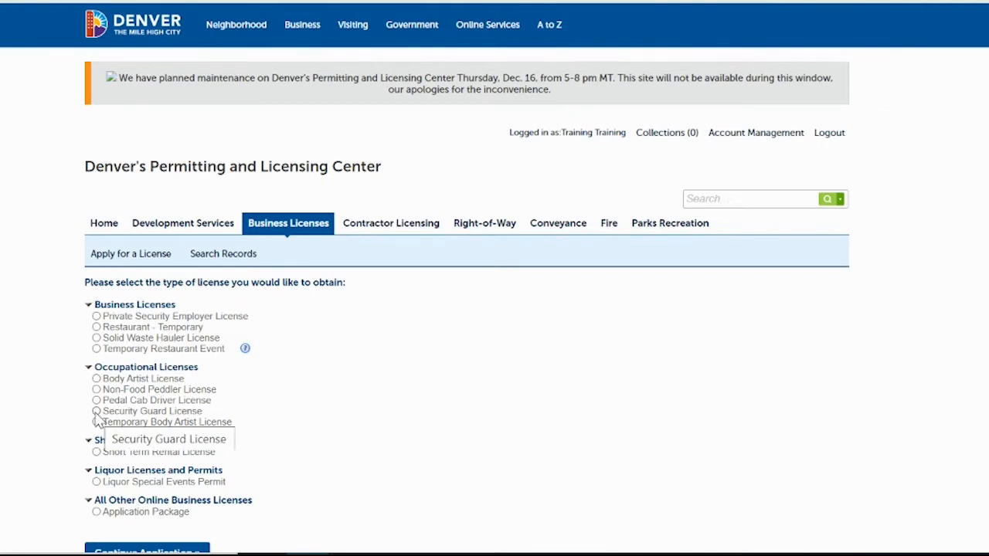
{"action": "left_click", "coordinate": [96, 412]}
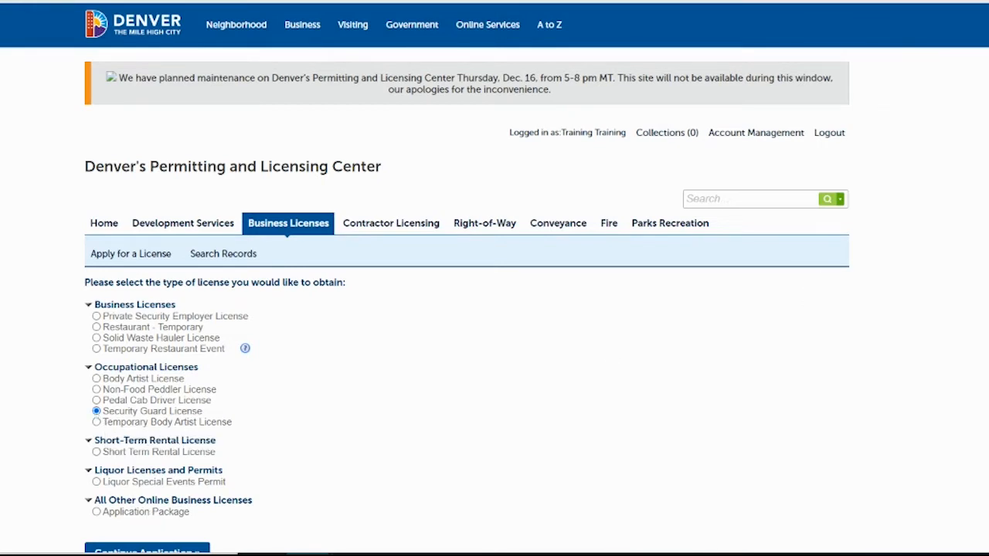
{"action": "scroll", "coordinate": [495, 278], "scroll_direction": "down", "scroll_amount": 1}
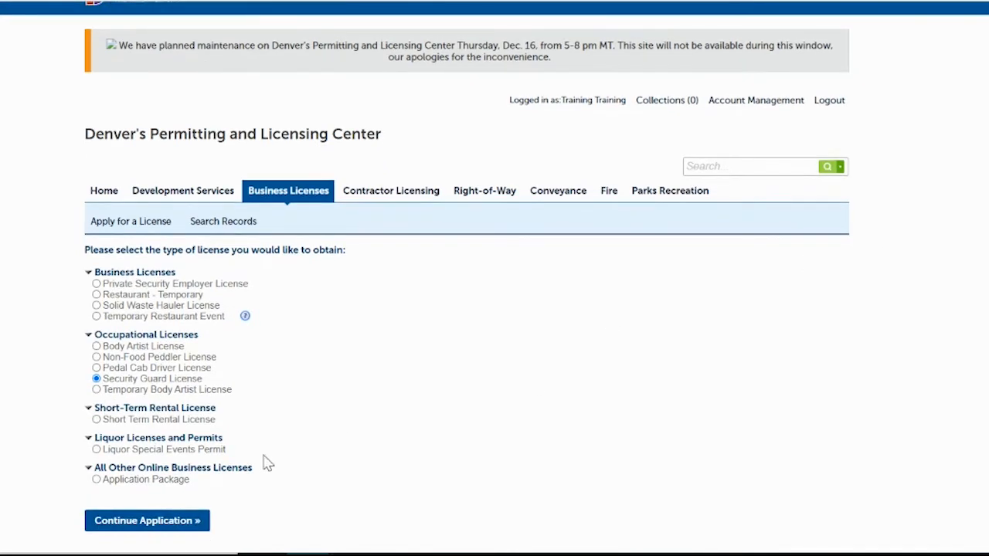
{"action": "left_click", "coordinate": [169, 522]}
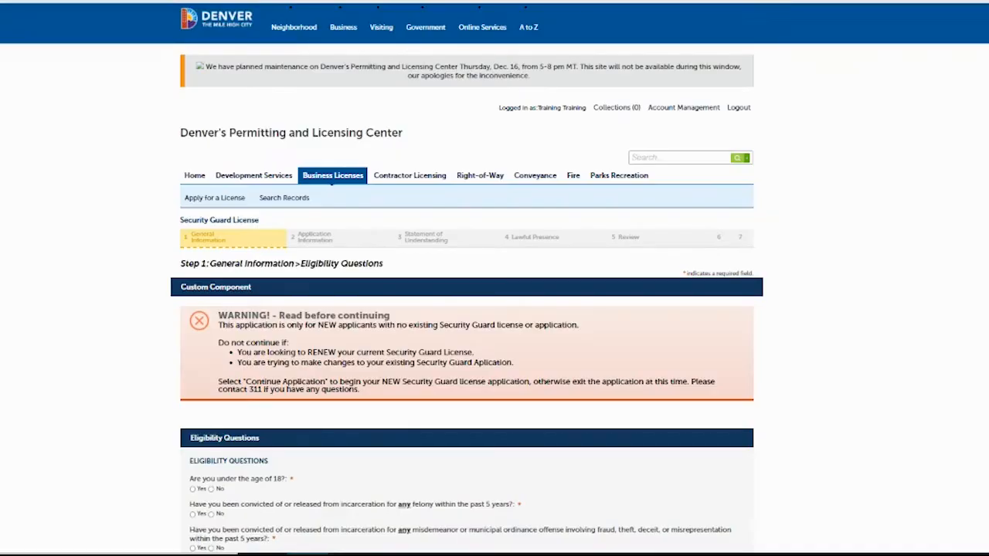
Answer No to the felony, fraud/theft, violent offense, revoked license and unlicensed operation questions, then continue.
{"action": "scroll", "coordinate": [650, 501], "scroll_direction": "down", "scroll_amount": 3}
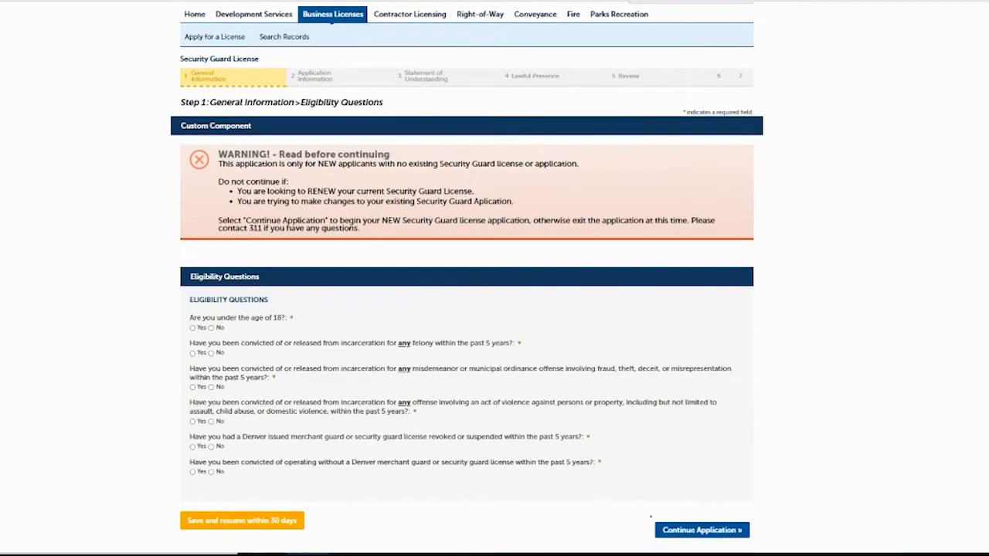
{"action": "scroll", "coordinate": [495, 310], "scroll_direction": "down", "scroll_amount": 1}
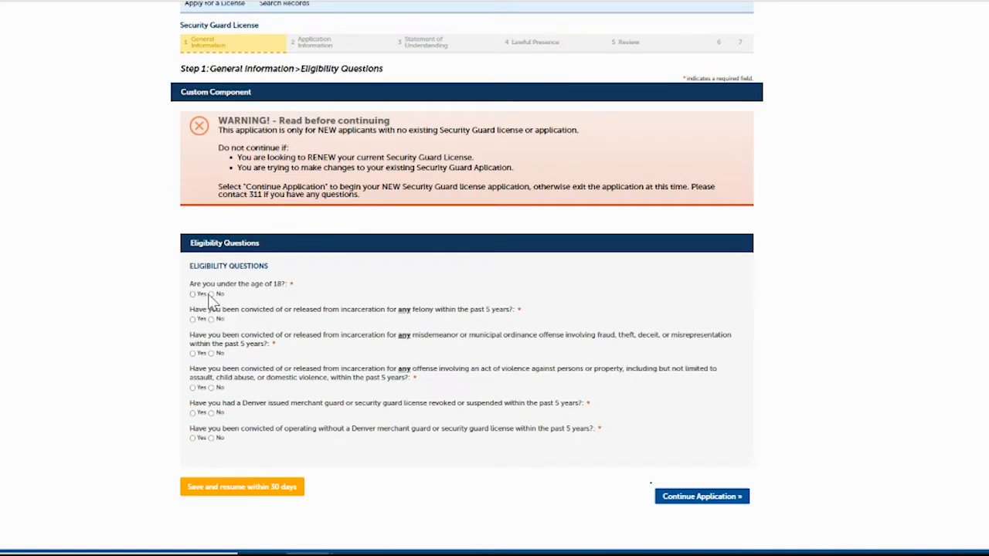
{"action": "left_click", "coordinate": [211, 319]}
{"action": "left_click", "coordinate": [211, 353]}
{"action": "left_click", "coordinate": [211, 388]}
{"action": "left_click", "coordinate": [211, 412]}
{"action": "left_click", "coordinate": [211, 438]}
{"action": "left_click", "coordinate": [687, 497]}
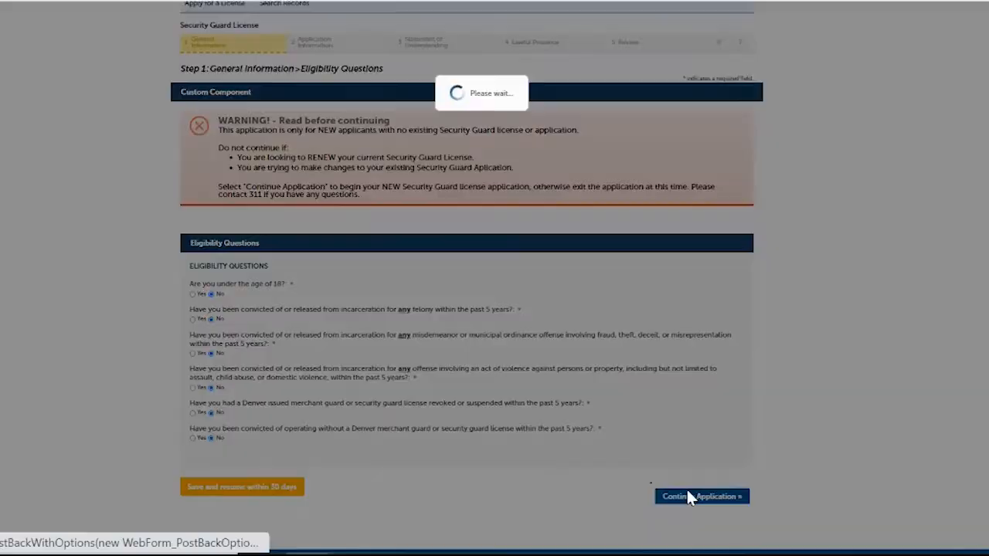
{"action": "scroll", "coordinate": [958, 263], "scroll_direction": "down", "scroll_amount": 3}
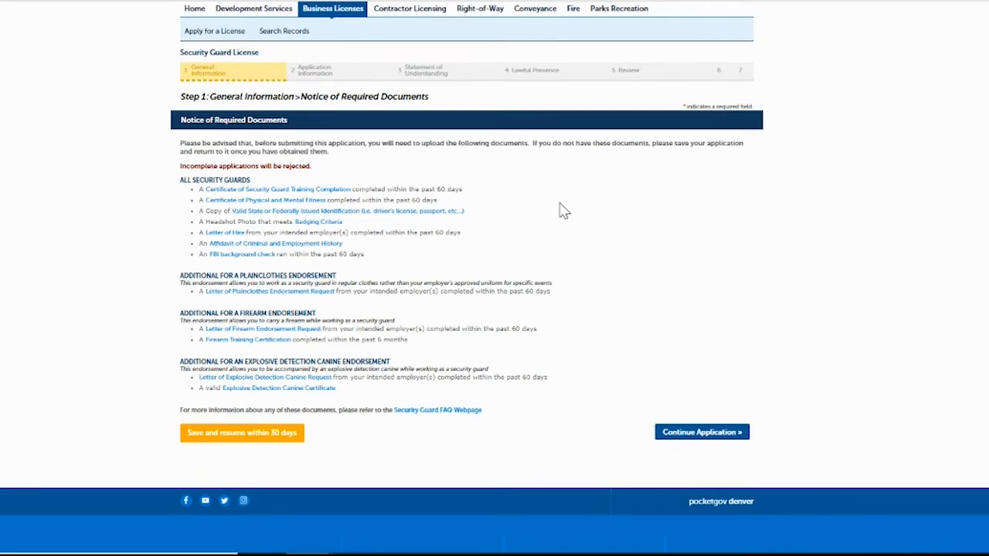
Continue past the documents notice and enter the applicant's first name, last name and birth date.
{"action": "left_click", "coordinate": [685, 437]}
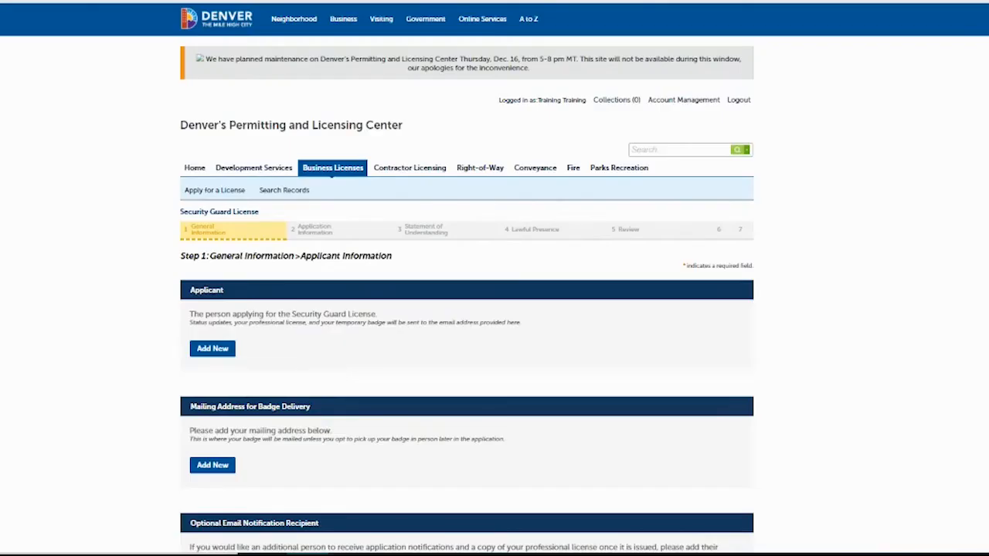
{"action": "scroll", "coordinate": [768, 212], "scroll_direction": "down", "scroll_amount": 3}
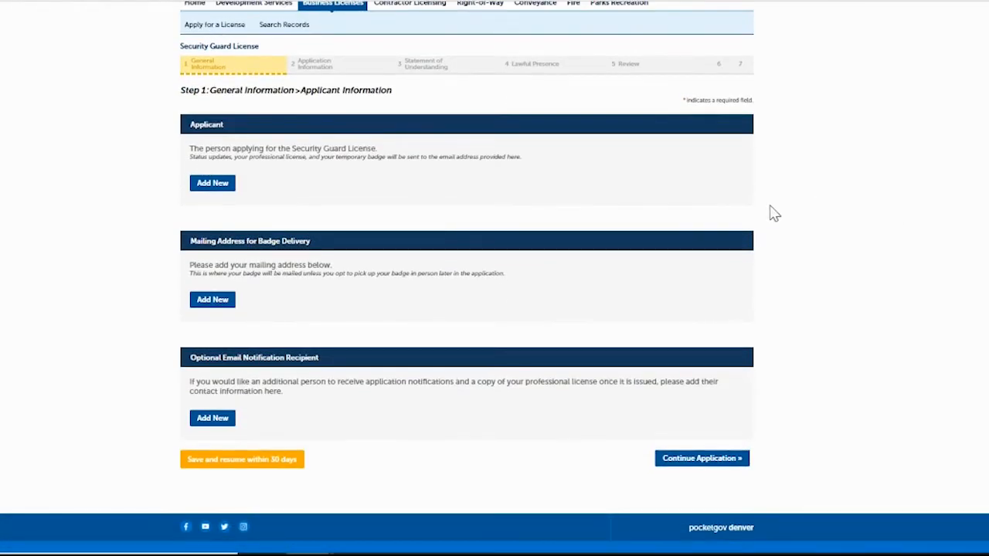
{"action": "left_click", "coordinate": [213, 185]}
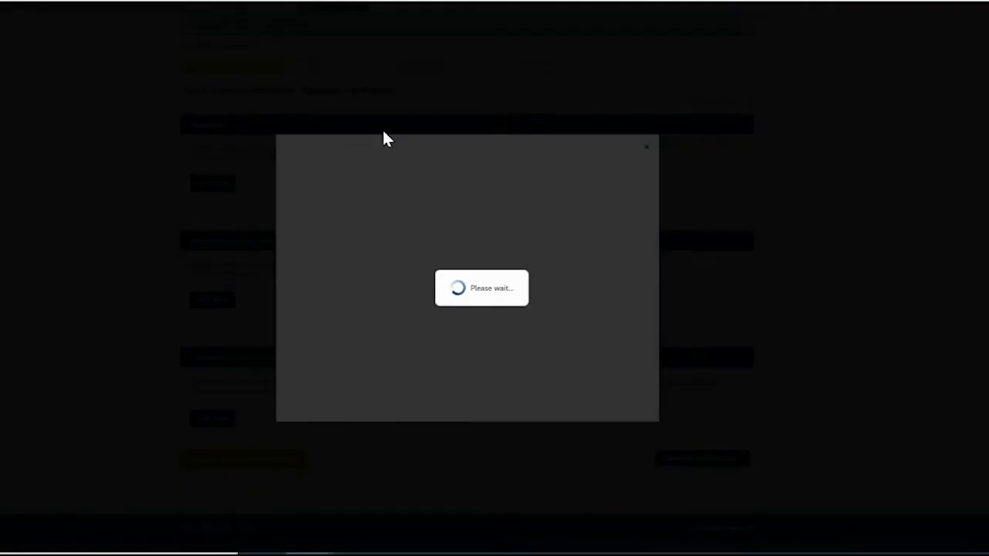
{"action": "left_click", "coordinate": [311, 201]}
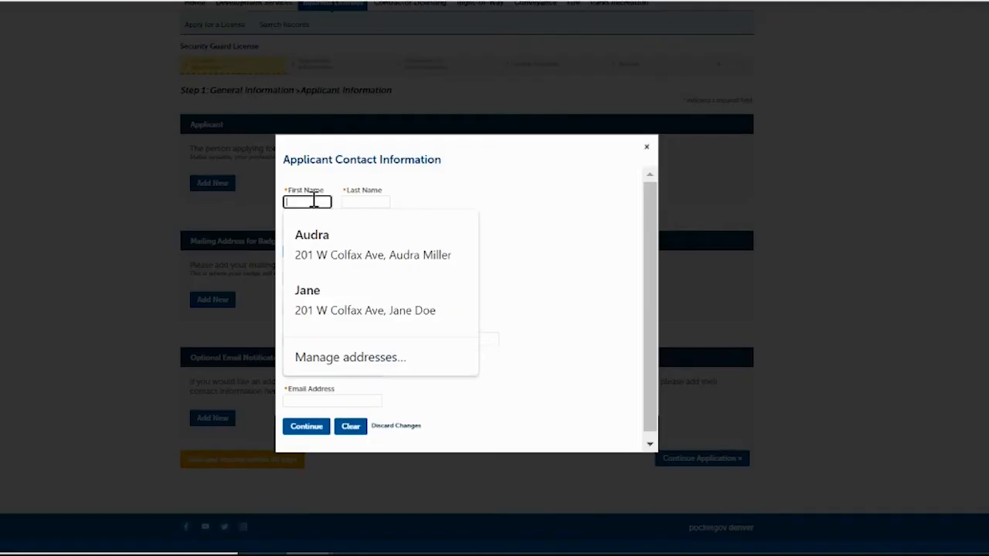
{"action": "type", "text": "Jane"}
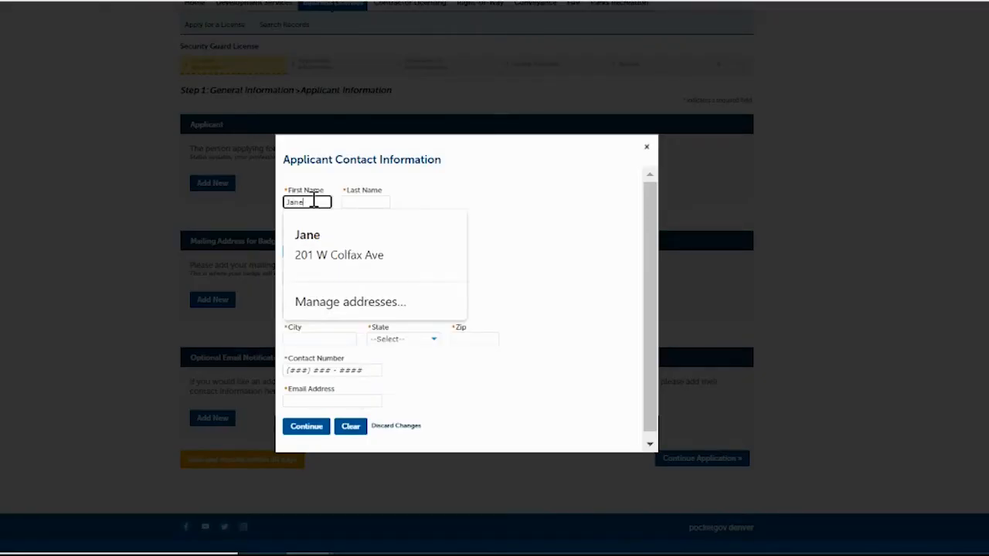
{"action": "key", "text": "Tab"}
{"action": "type", "text": "Doe"}
{"action": "key", "text": "Tab"}
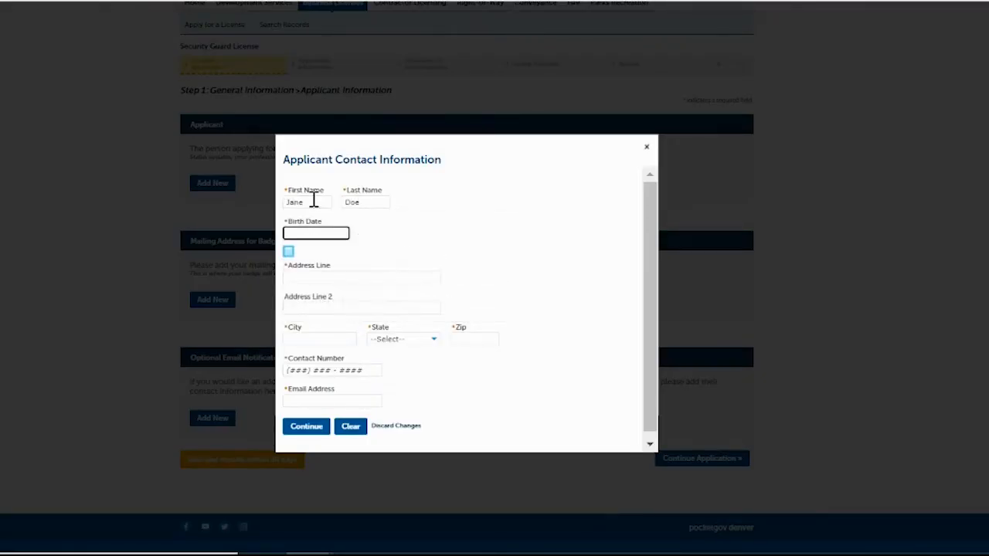
{"action": "type", "text": "01/01/1900"}
Enter the applicant's street address, city Denver, state CO and zip code.
{"action": "left_click", "coordinate": [305, 279]}
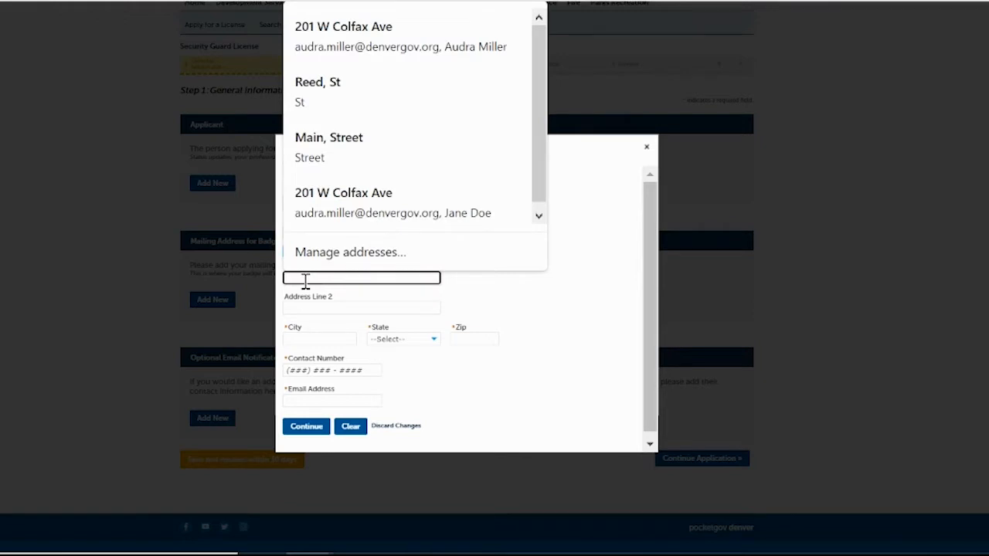
{"action": "type", "text": "201 W"}
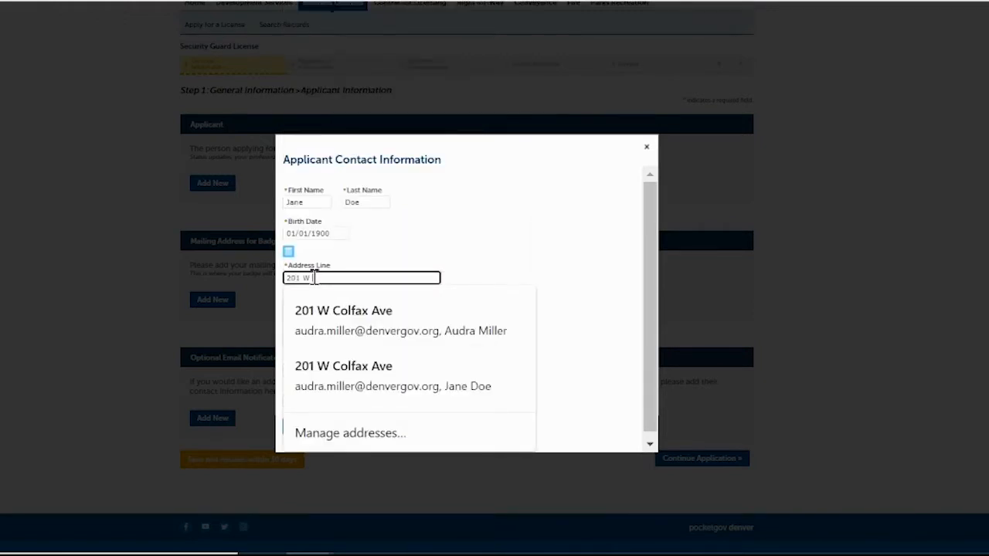
{"action": "type", "text": " Colfax Ave"}
{"action": "key", "text": "Tab"}
{"action": "key", "text": "Tab"}
{"action": "type", "text": "Denver"}
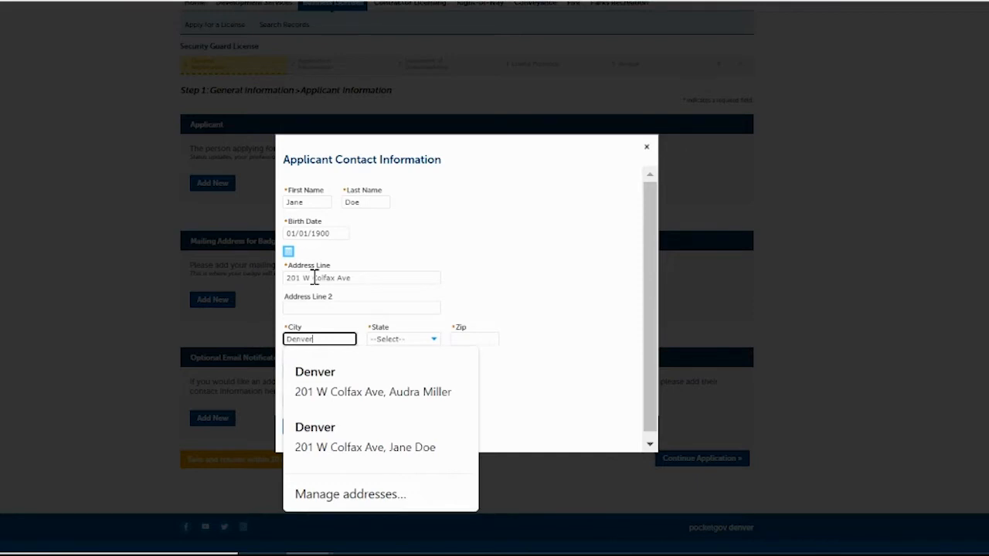
{"action": "key", "text": "Tab"}
{"action": "key", "text": "c"}
{"action": "key", "text": "o"}
{"action": "key", "text": "Tab"}
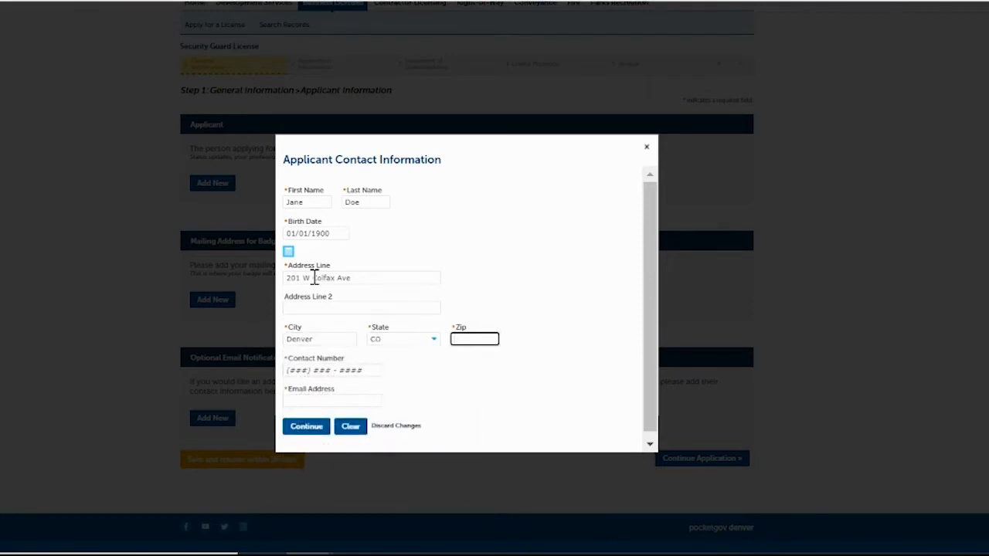
{"action": "type", "text": "80207"}
Add the applicant's phone number and email address, then save the contact.
{"action": "left_click", "coordinate": [291, 371]}
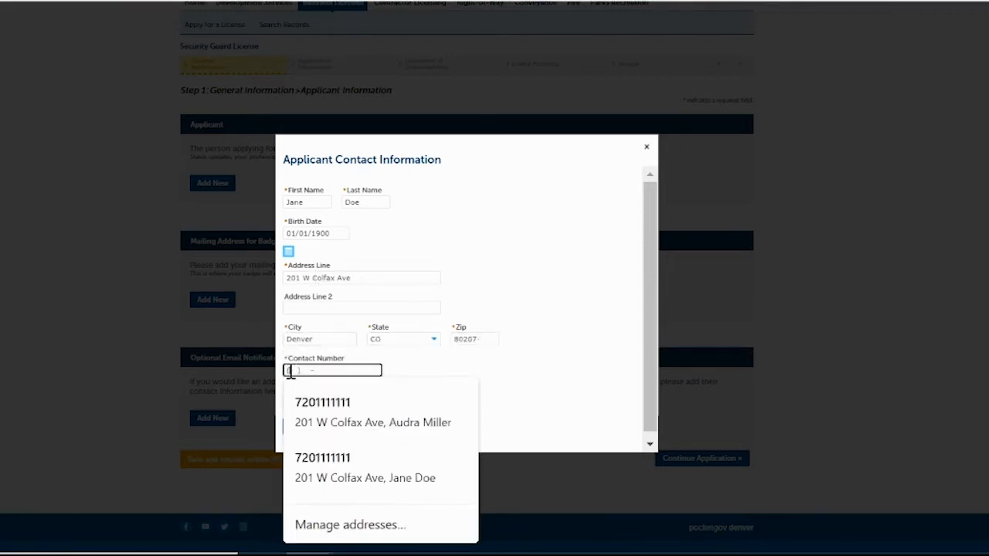
{"action": "type", "text": "720) 111-1111"}
{"action": "left_click", "coordinate": [502, 369]}
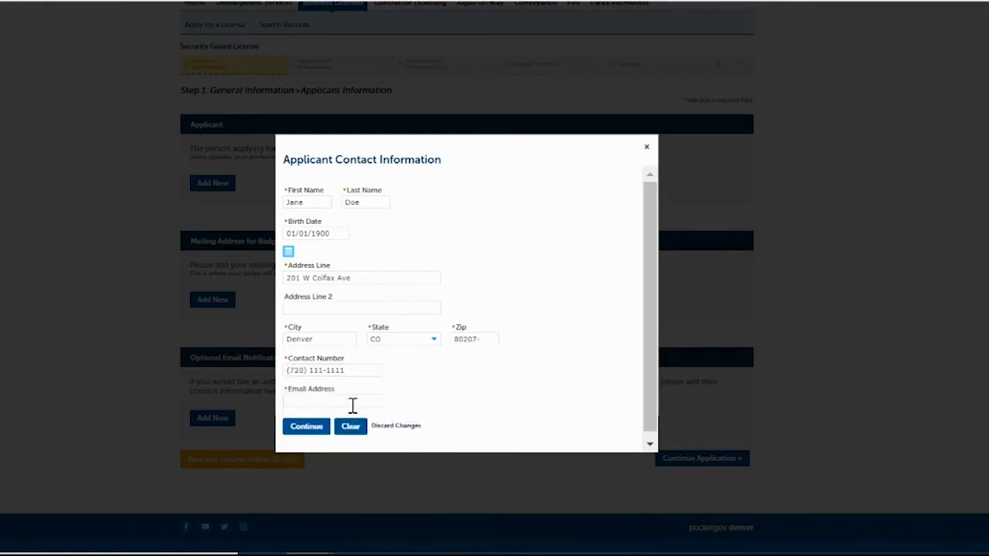
{"action": "left_click", "coordinate": [340, 402]}
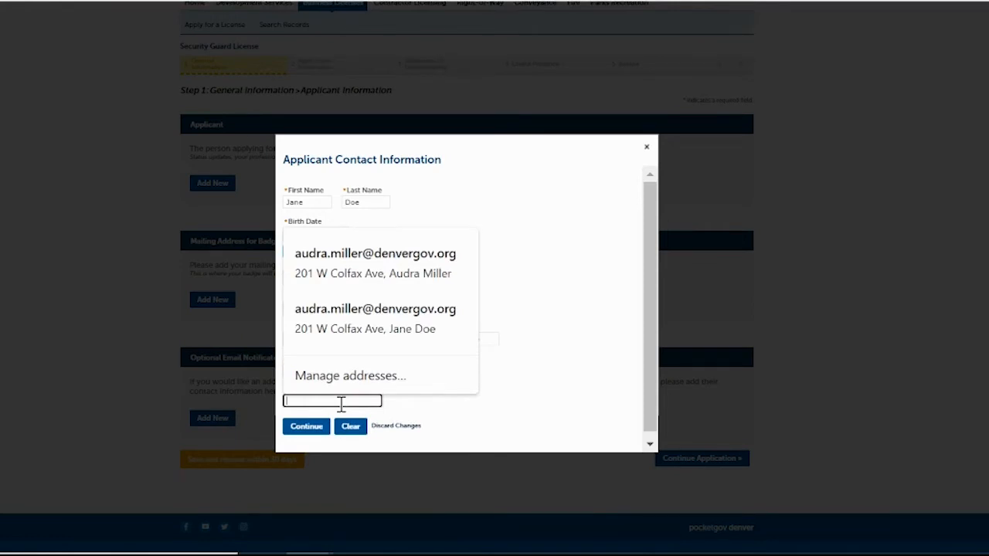
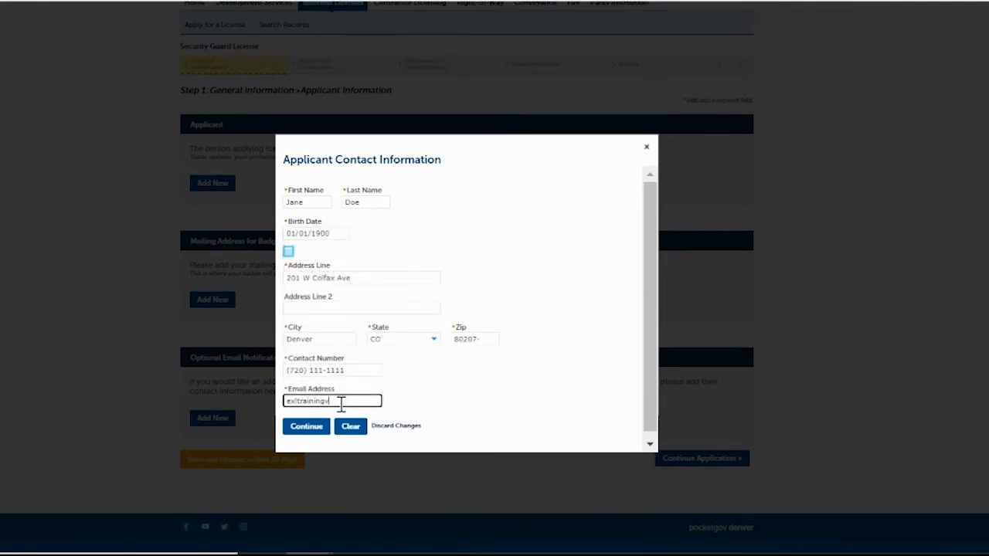
{"action": "left_click", "coordinate": [309, 430]}
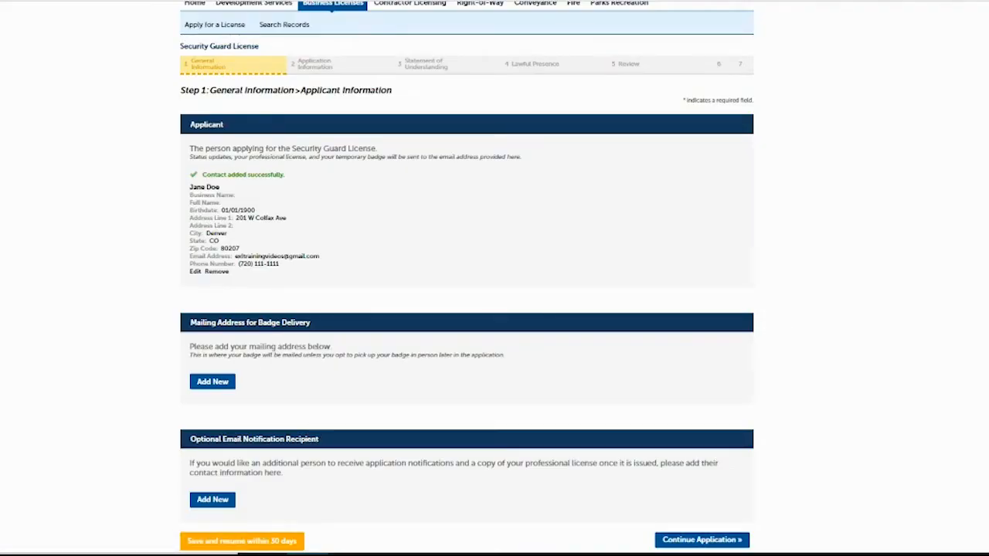
Enter the badge recipient's name, fill the Denver mailing address from the autofill suggestion, and save.
{"action": "scroll", "coordinate": [706, 283], "scroll_direction": "down", "scroll_amount": 3}
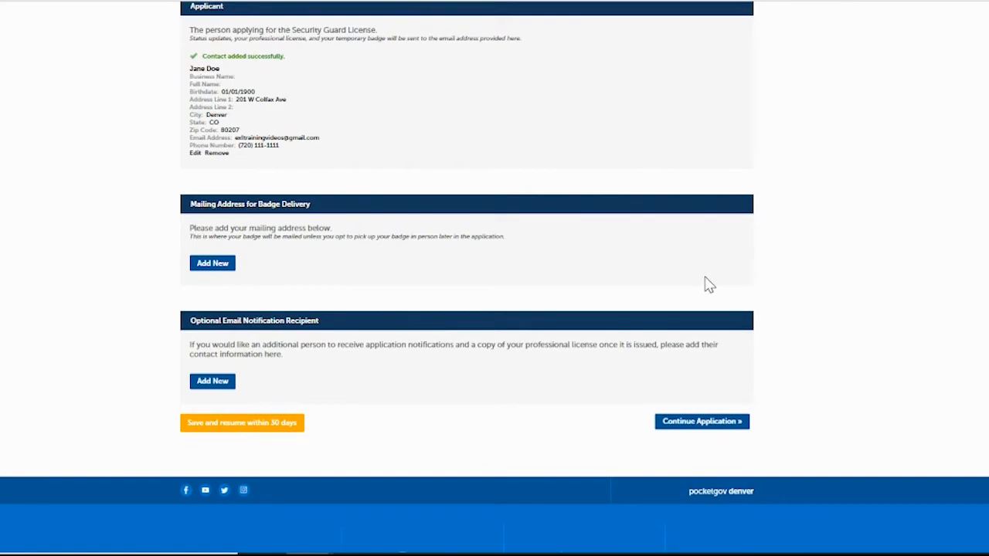
{"action": "left_click", "coordinate": [213, 269]}
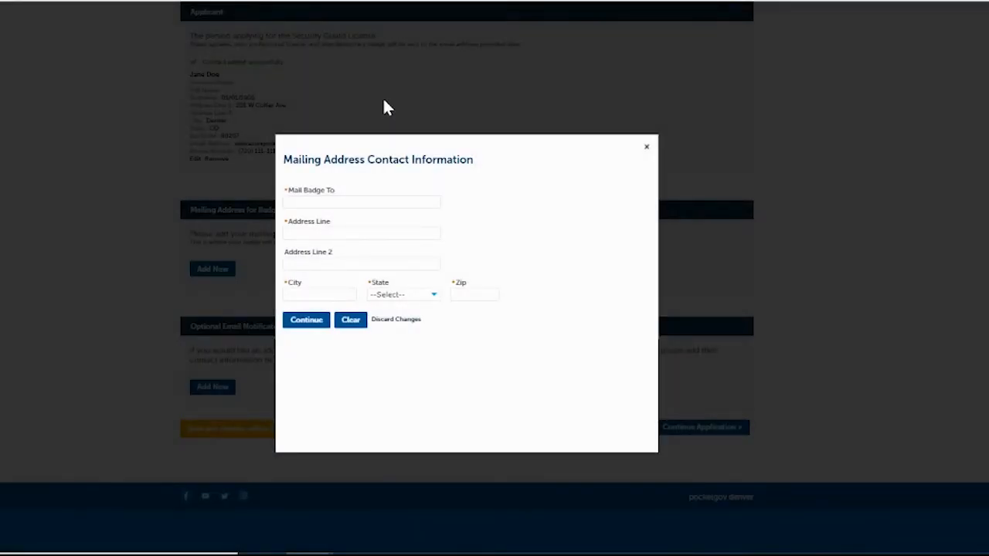
{"action": "left_click", "coordinate": [334, 200]}
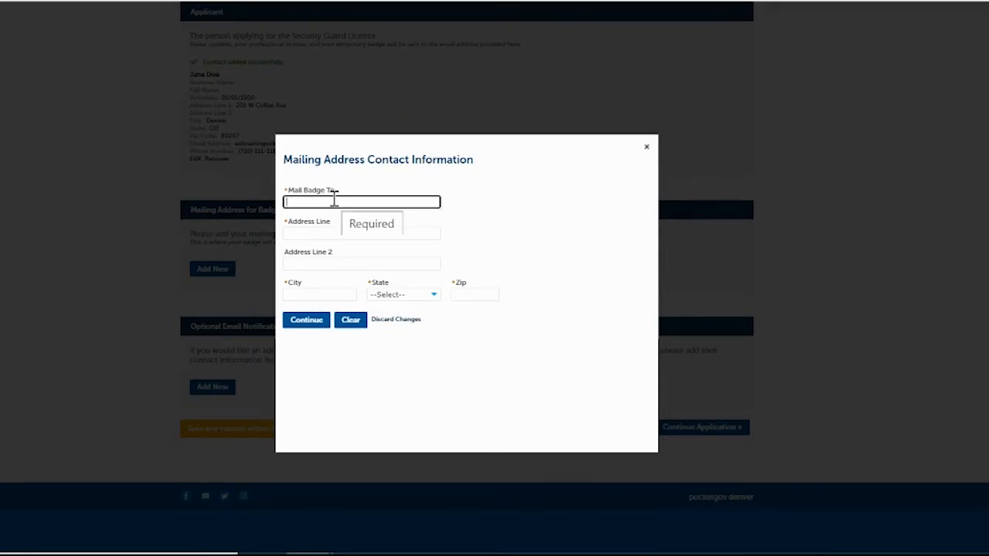
{"action": "type", "text": "Jane Doe"}
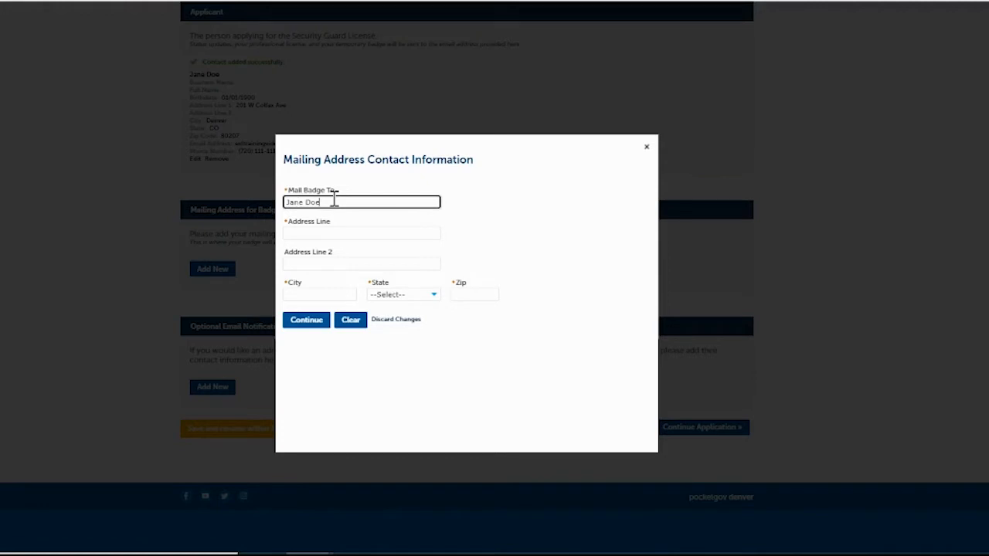
{"action": "key", "text": "Tab"}
{"action": "type", "text": "2"}
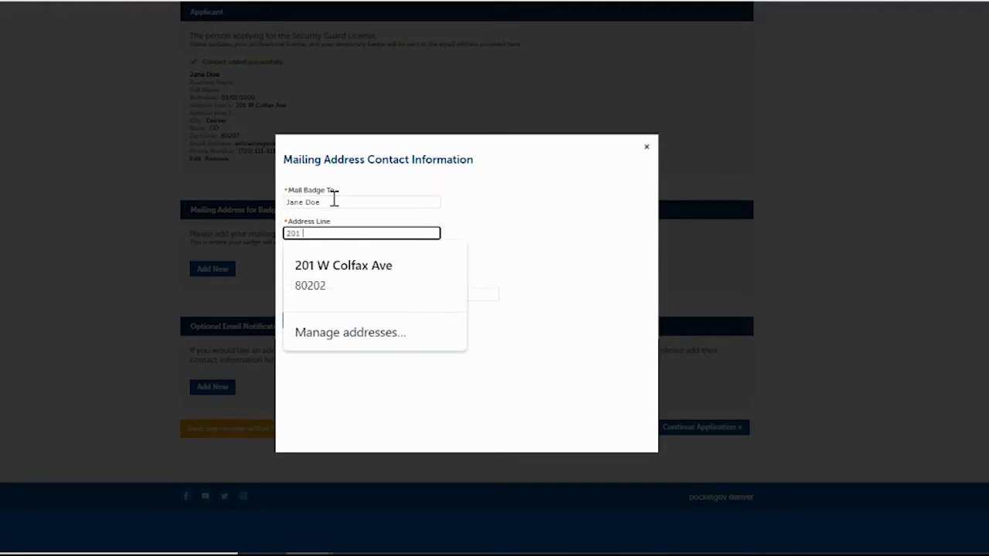
{"action": "type", "text": "01"}
{"action": "left_click", "coordinate": [321, 283]}
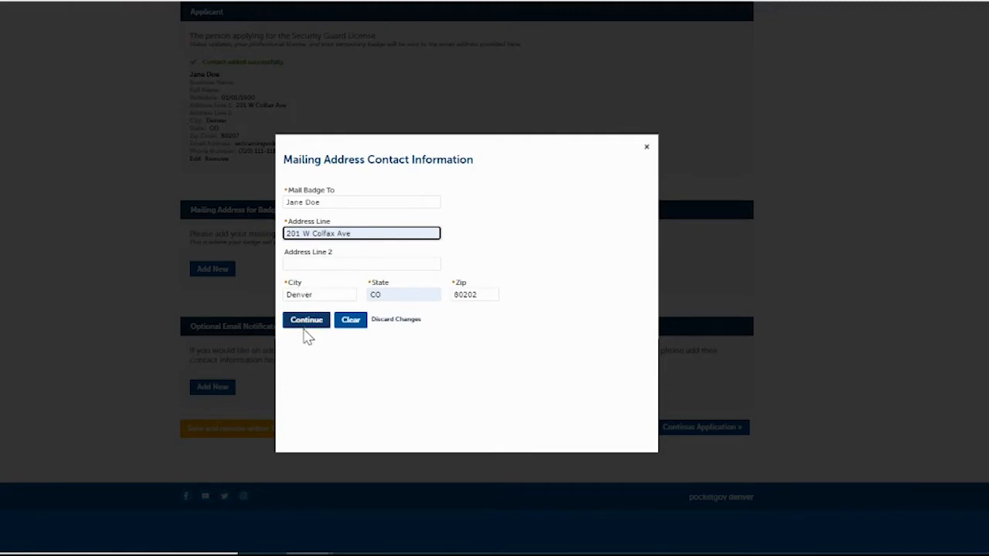
{"action": "left_click", "coordinate": [307, 321]}
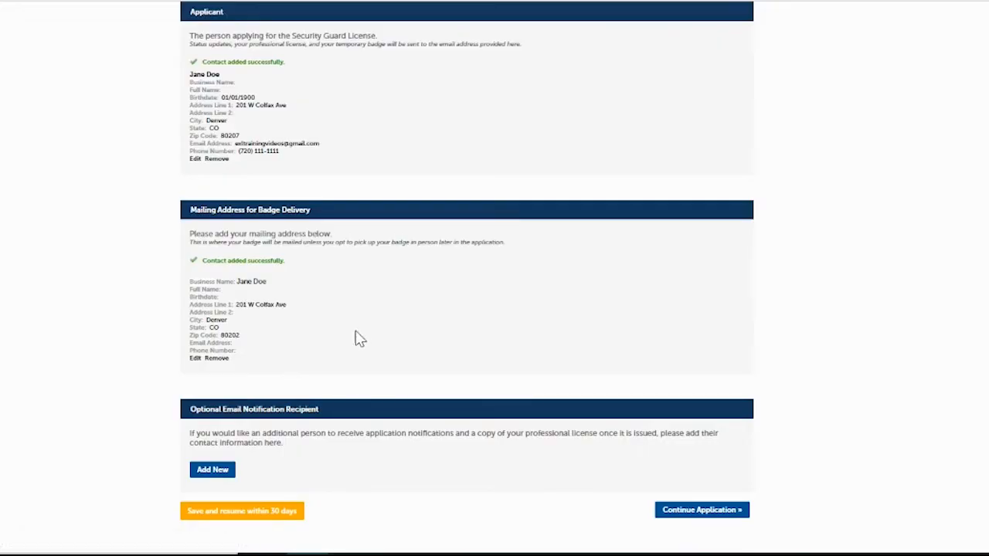
{"action": "scroll", "coordinate": [426, 288], "scroll_direction": "down", "scroll_amount": 2}
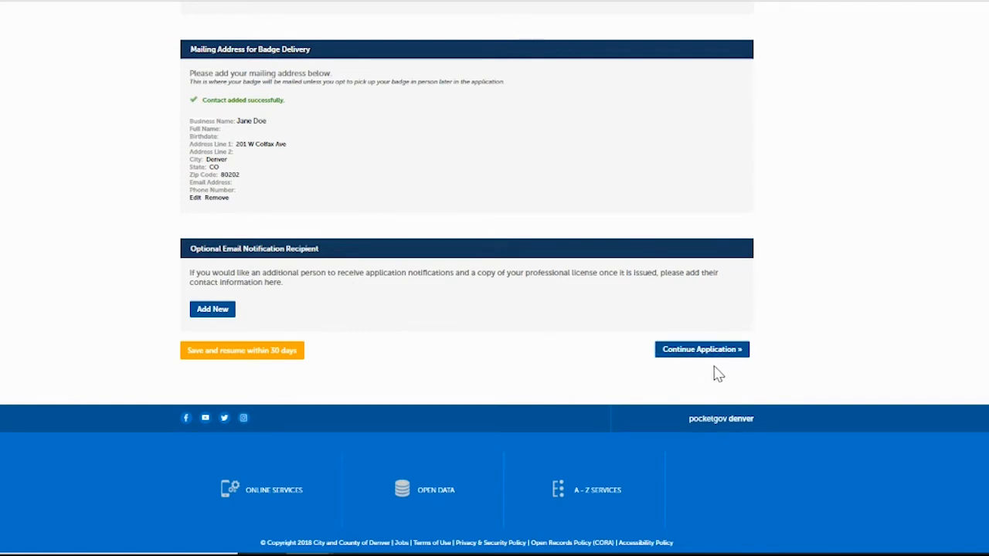
Advance to Step 2 Employer and Endorsement Information and open the Add Employer form.
{"action": "left_click", "coordinate": [686, 352]}
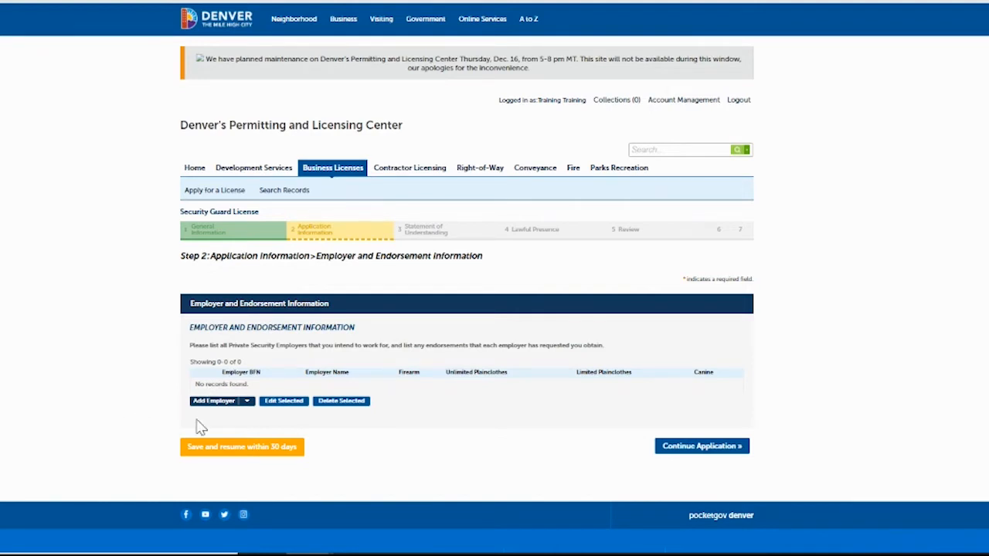
{"action": "left_click", "coordinate": [223, 405]}
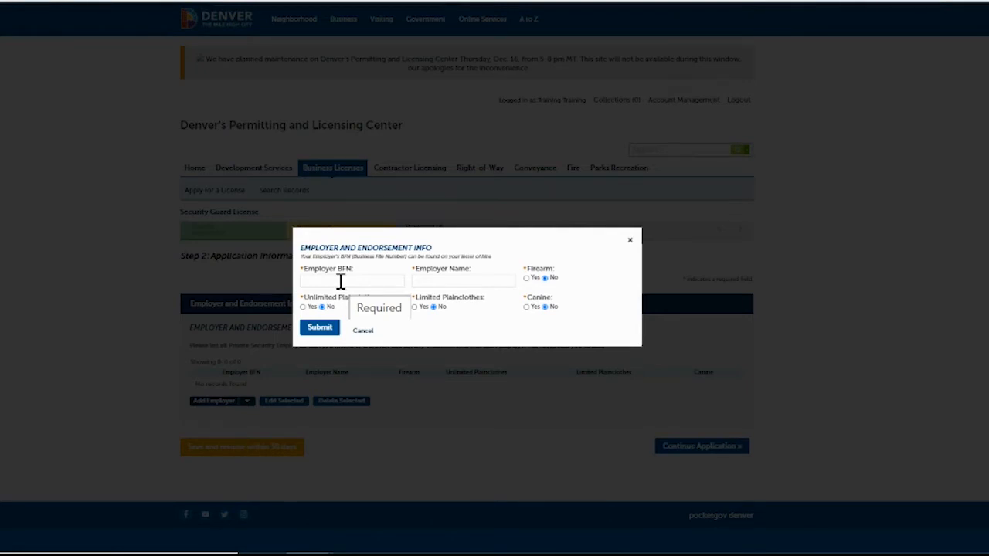
Paste the Employer BFN so the name fills, and set Limited Plainclothes and Canine to No.
{"action": "left_click", "coordinate": [340, 282]}
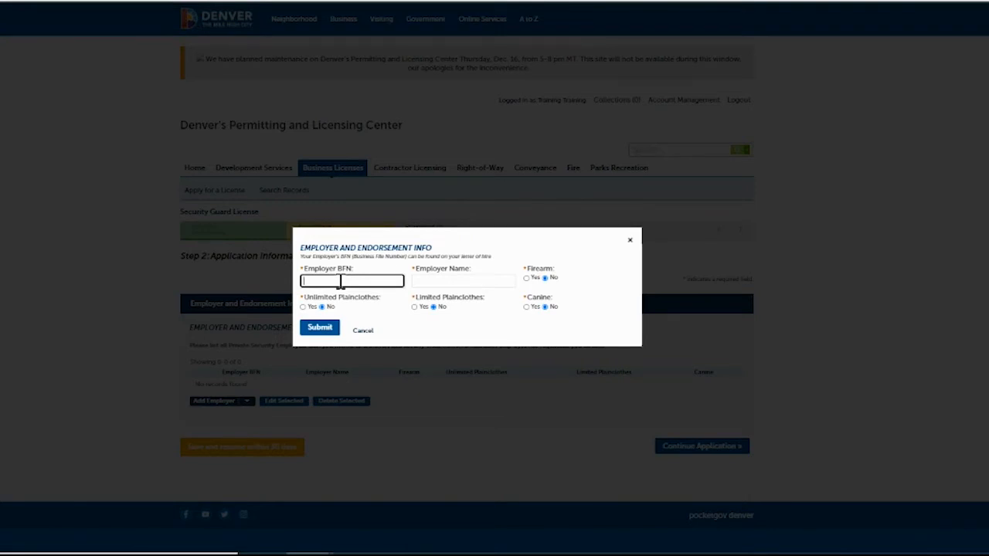
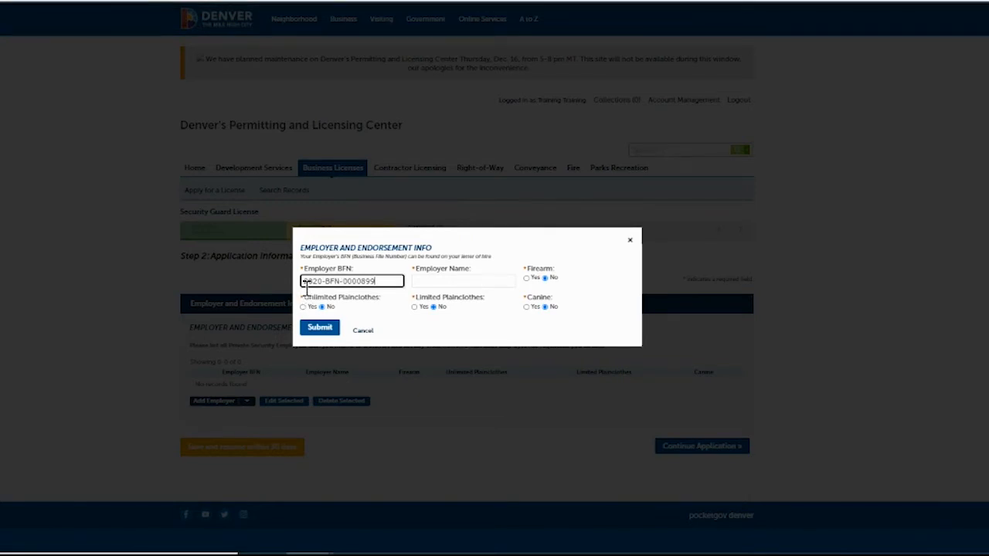
{"action": "left_click", "coordinate": [425, 279]}
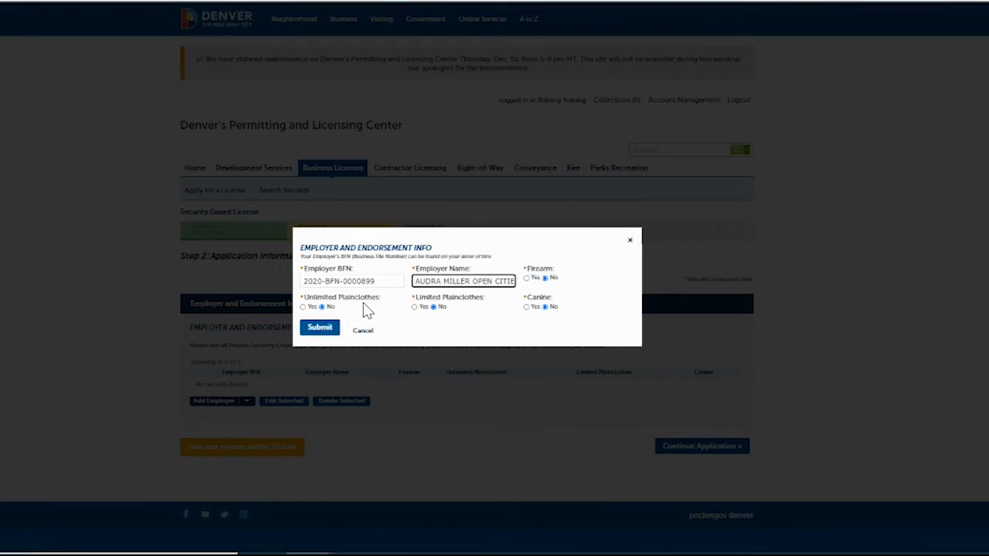
{"action": "left_click", "coordinate": [434, 306]}
{"action": "left_click", "coordinate": [545, 307]}
{"action": "left_click", "coordinate": [323, 330]}
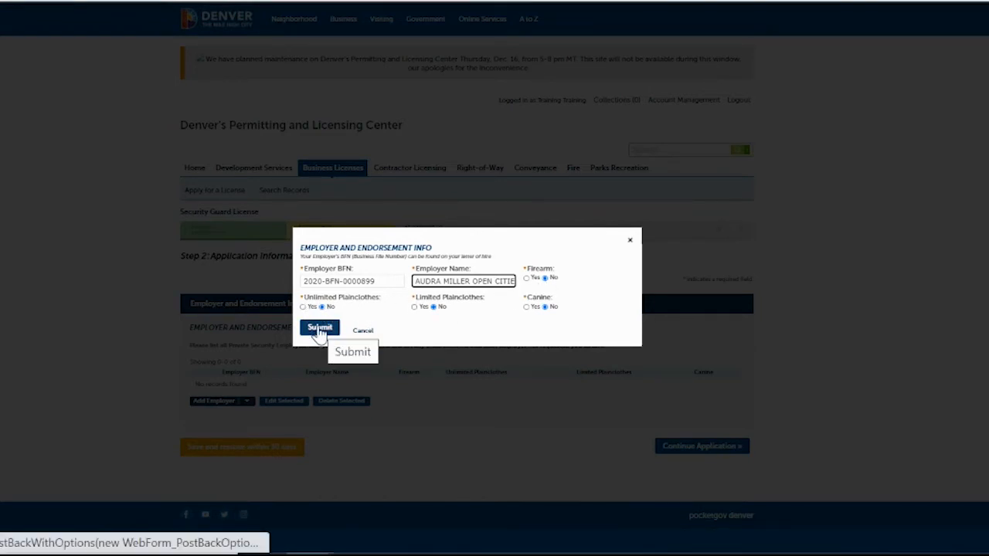
Submit the employer to the endorsement table and continue to the Veteran Status step.
{"action": "left_click", "coordinate": [319, 329]}
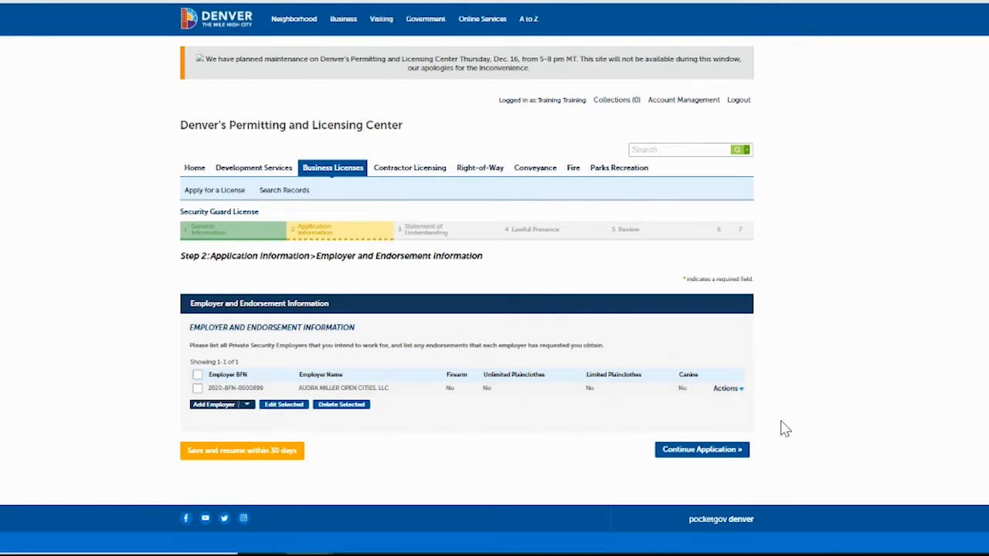
{"action": "left_click", "coordinate": [708, 451]}
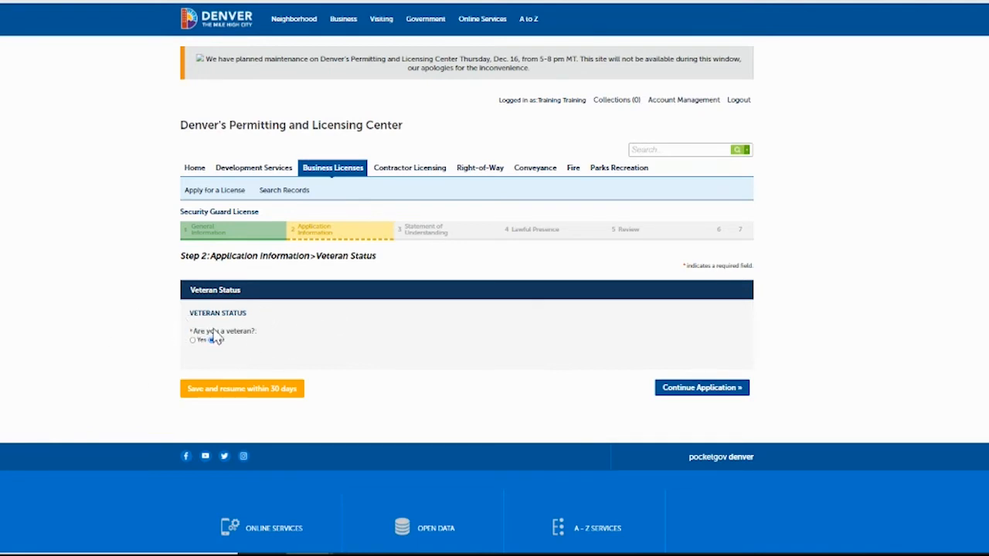
Continue past Veteran Status to Badge Delivery, keeping the badge mailed to the provided address.
{"action": "left_click", "coordinate": [680, 391]}
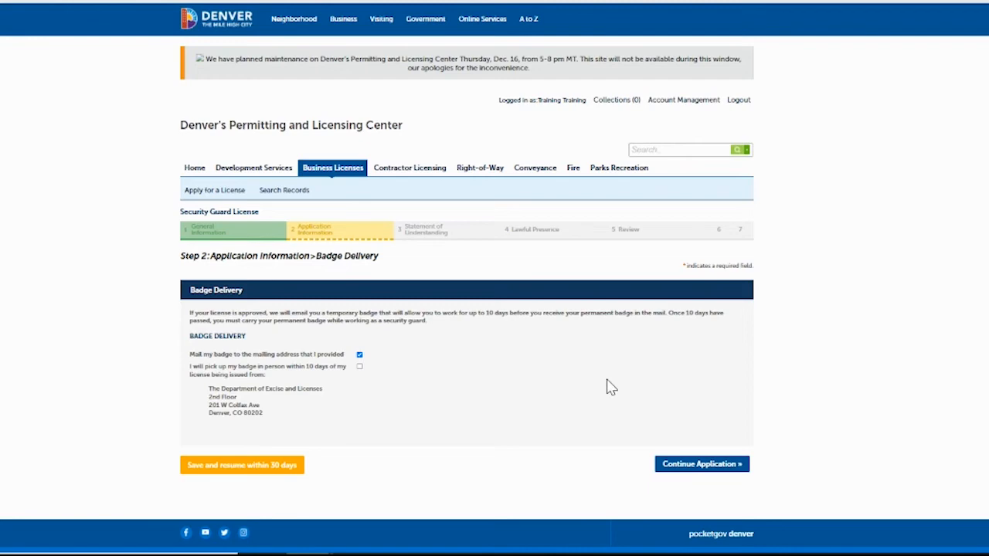
Go to Required Documents and upload the training certificate and the physical and mental fitness certificate.
{"action": "left_click", "coordinate": [693, 467]}
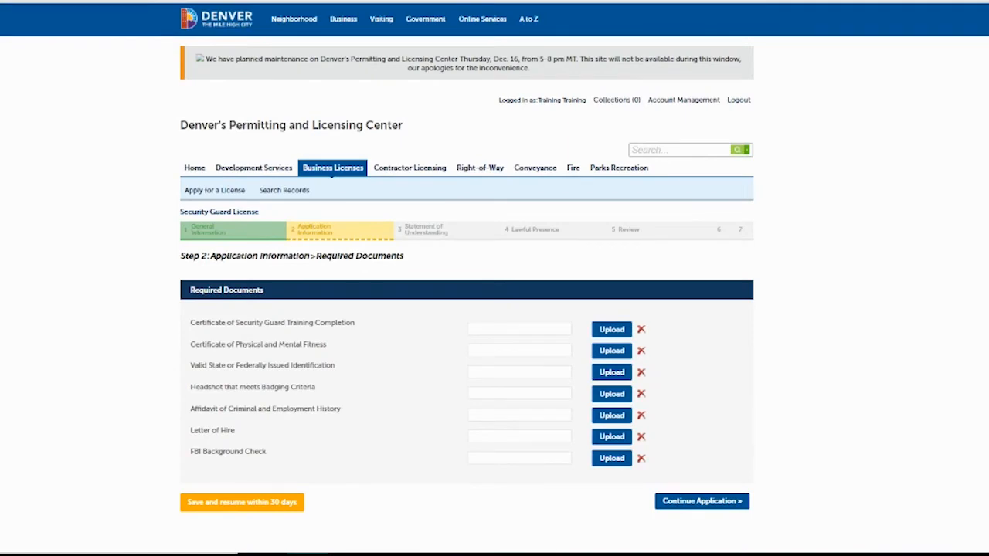
{"action": "scroll", "coordinate": [495, 309], "scroll_direction": "down", "scroll_amount": 1}
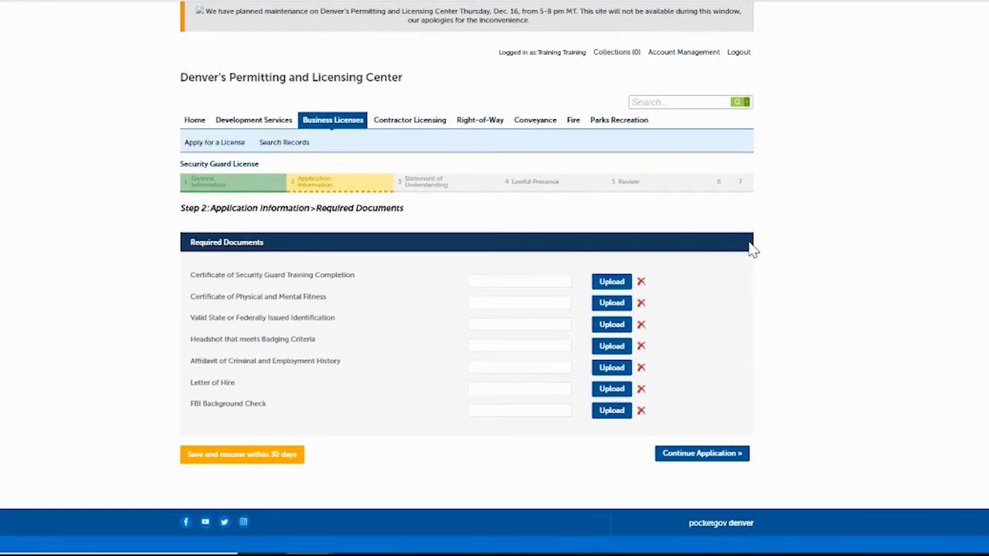
{"action": "left_click", "coordinate": [611, 282]}
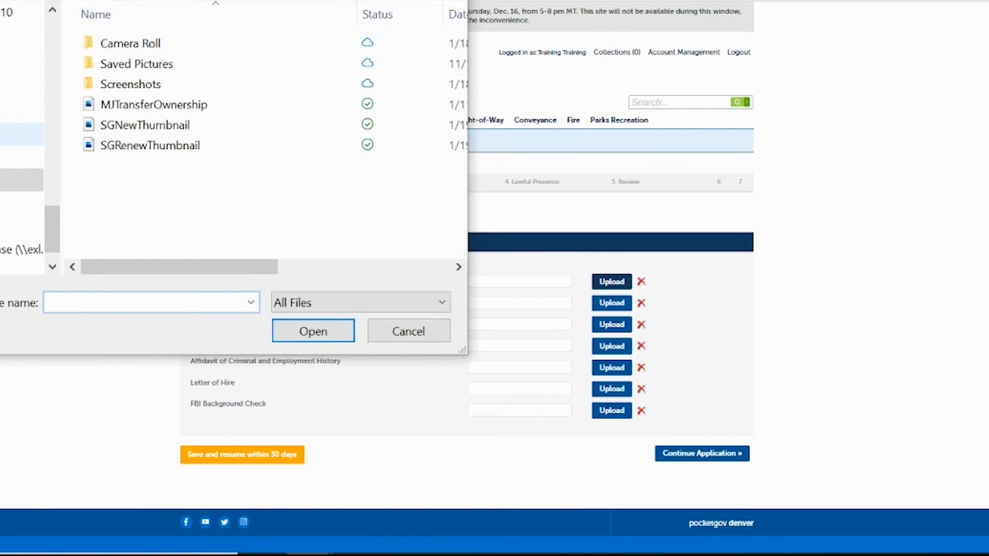
{"action": "left_click_drag", "start_coordinate": [48, 216], "coordinate": [46, 118]}
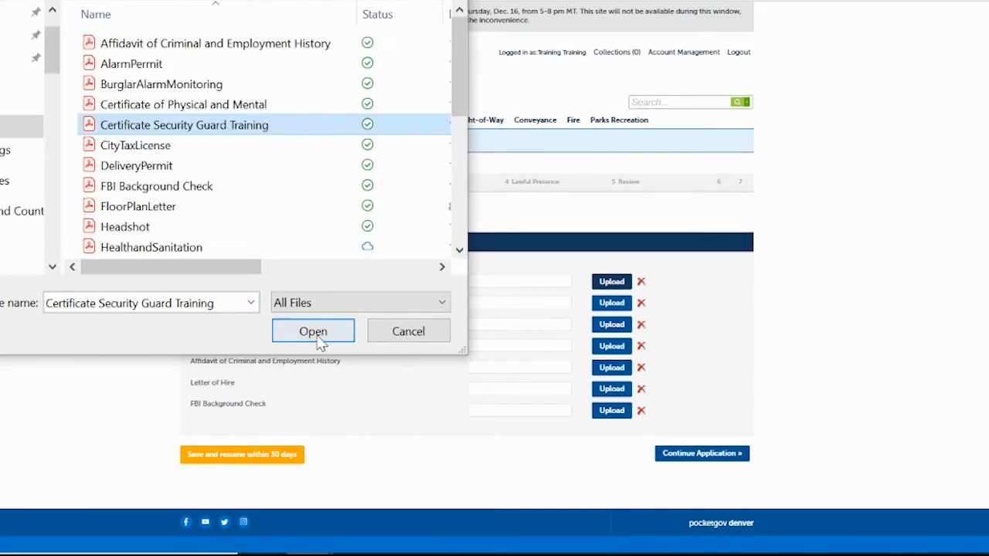
{"action": "left_click", "coordinate": [319, 336]}
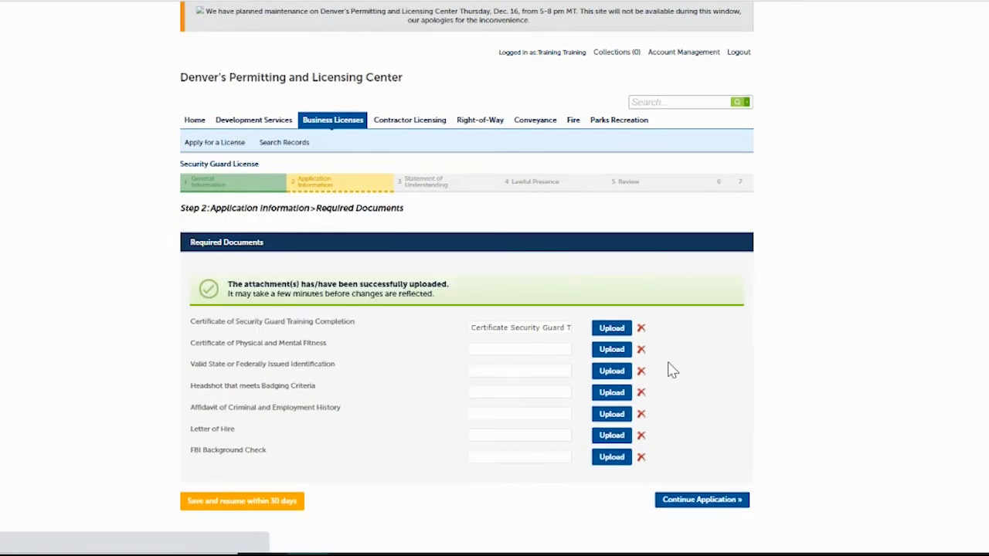
{"action": "left_click", "coordinate": [611, 349]}
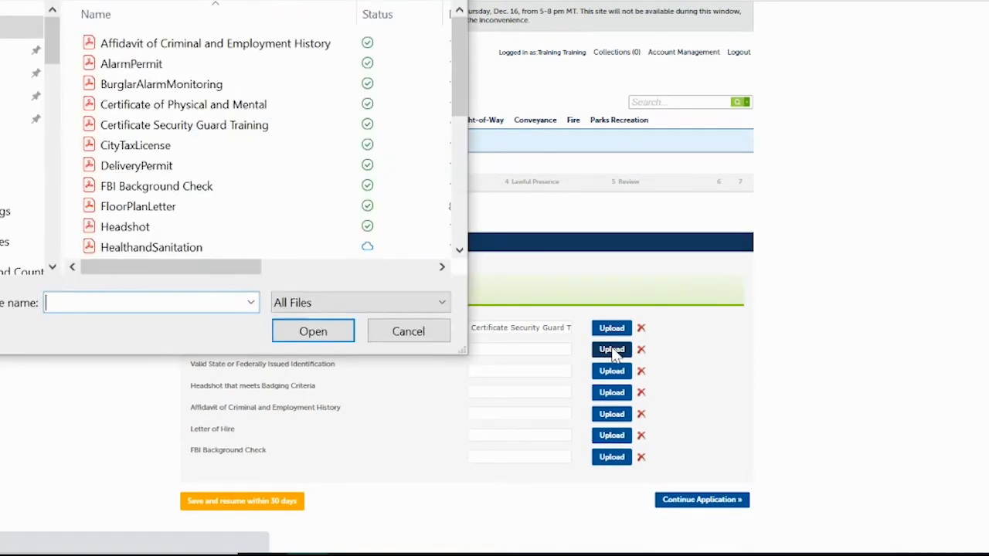
{"action": "left_click", "coordinate": [192, 104]}
{"action": "left_click", "coordinate": [323, 330]}
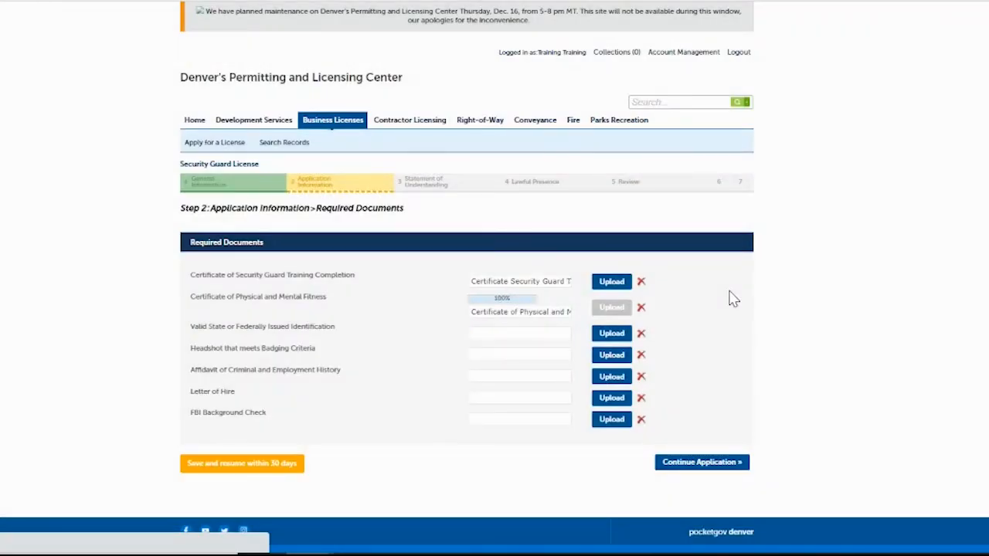
Upload ValidID.pdf as the identification document and Headshot.pdf as the headshot.
{"action": "left_click", "coordinate": [611, 371]}
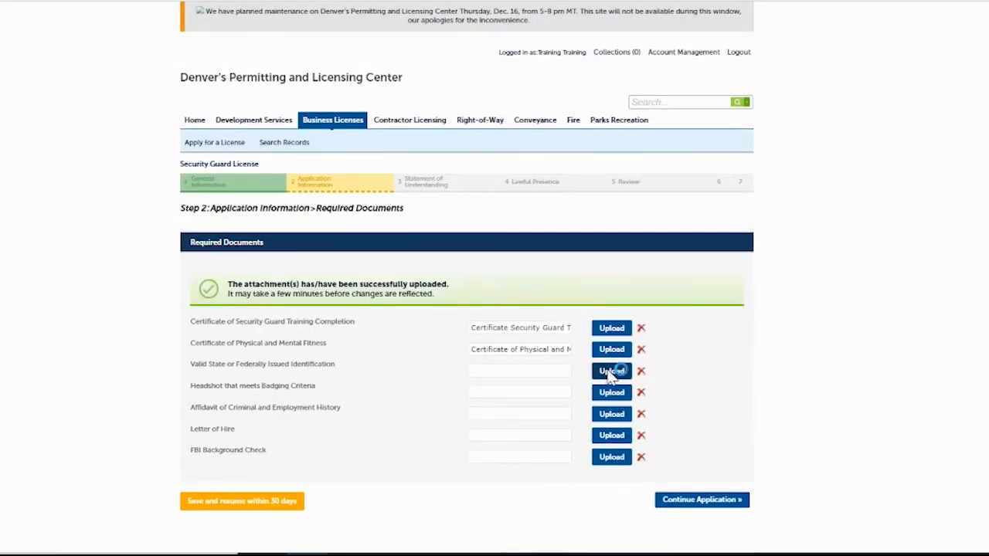
{"action": "left_click_drag", "start_coordinate": [461, 80], "coordinate": [464, 214]}
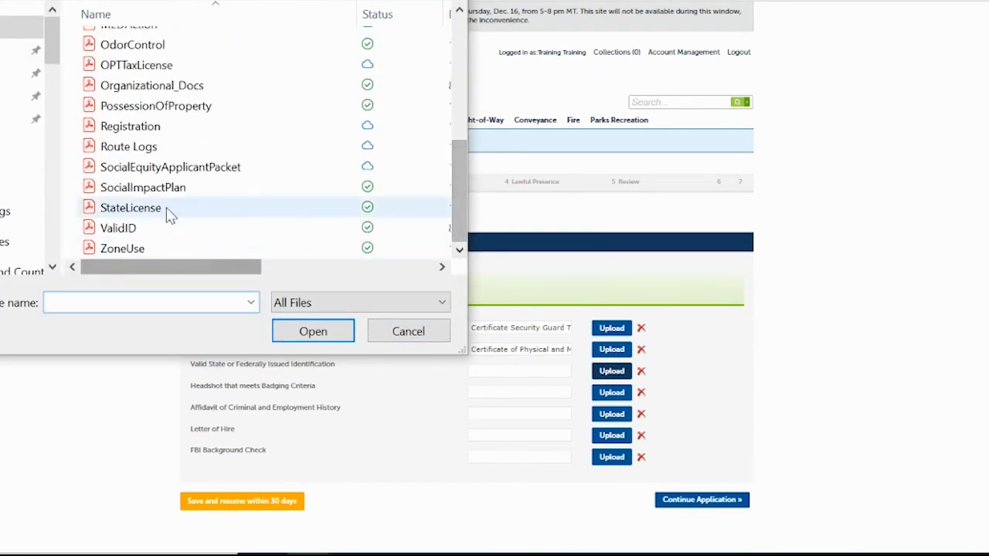
{"action": "left_click", "coordinate": [162, 230]}
{"action": "left_click", "coordinate": [312, 331]}
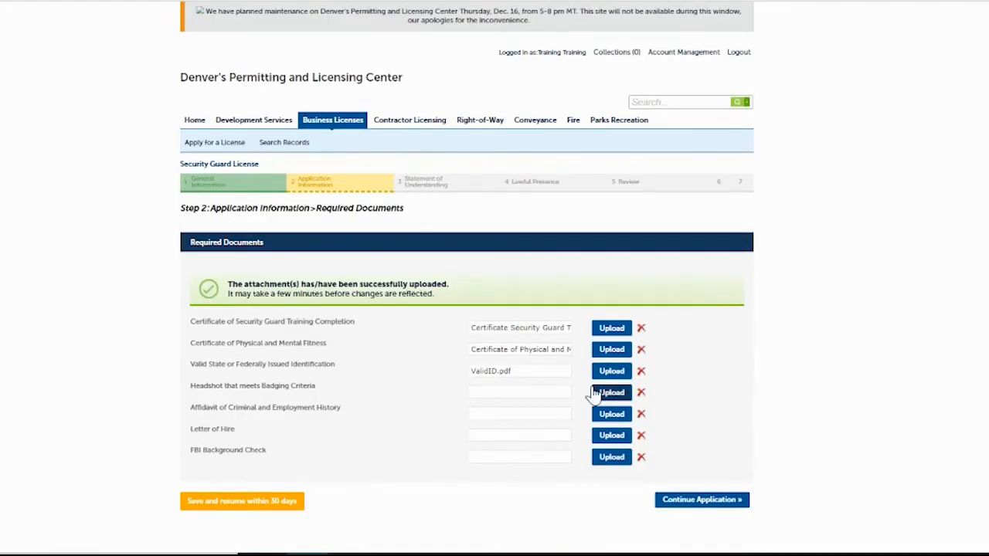
{"action": "left_click", "coordinate": [607, 394]}
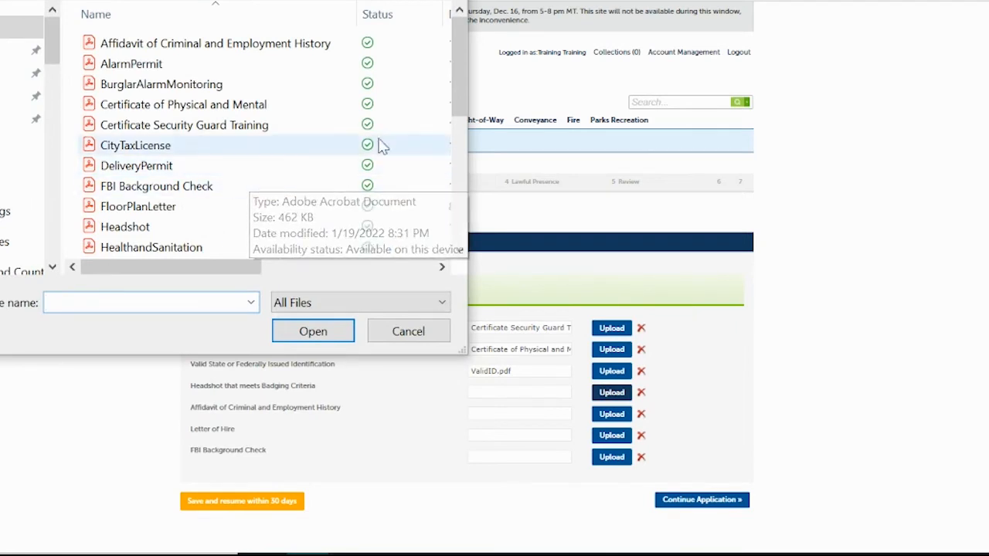
{"action": "left_click", "coordinate": [142, 228]}
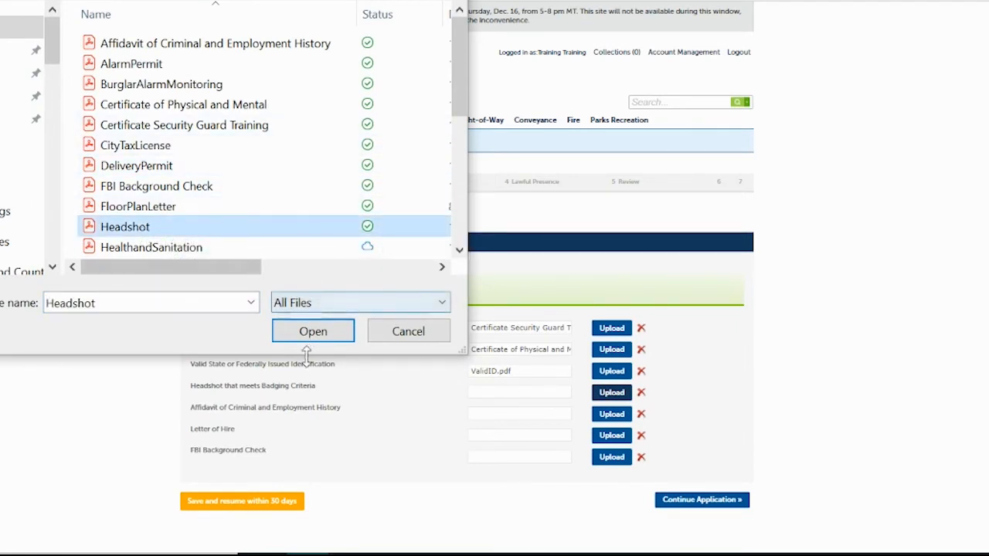
{"action": "left_click", "coordinate": [313, 332]}
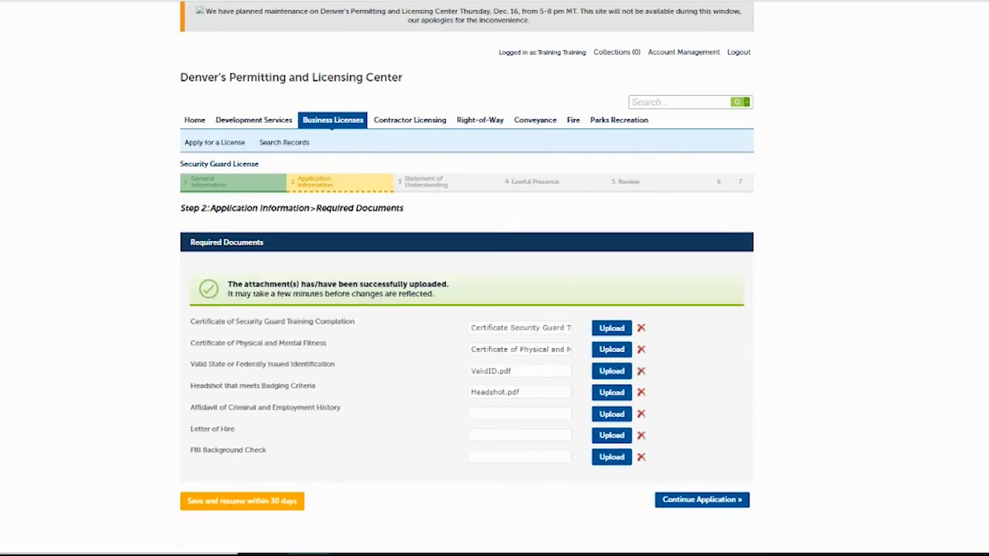
Upload the Affidavit of Criminal and Employment History, Letter of Hire and FBI Background Check PDFs, then continue.
{"action": "scroll", "coordinate": [494, 279], "scroll_direction": "down", "scroll_amount": 1}
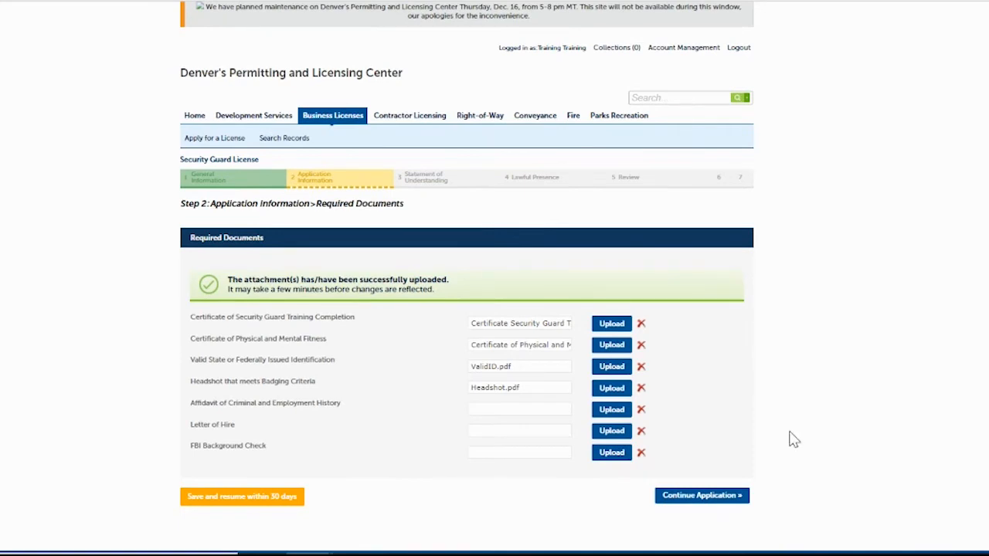
{"action": "left_click", "coordinate": [609, 415]}
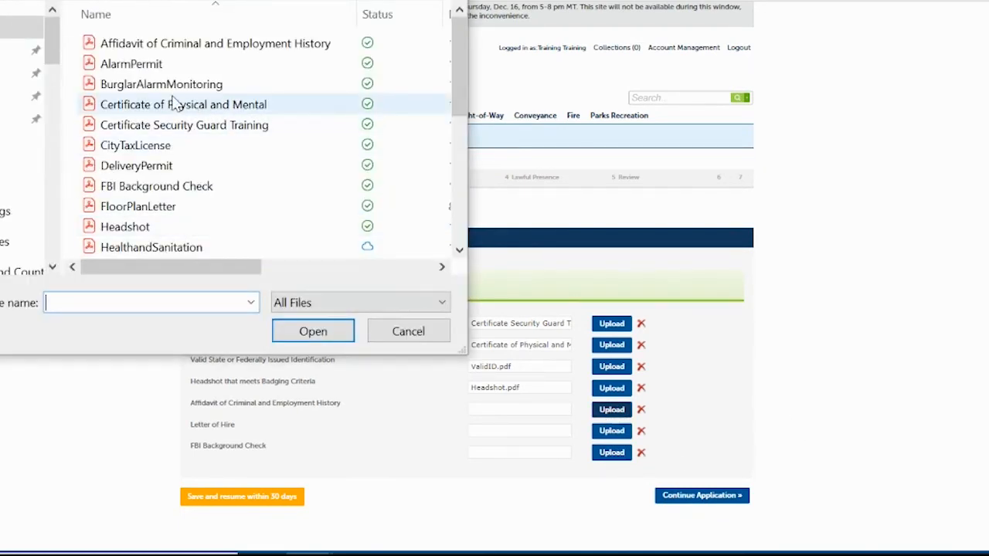
{"action": "left_click", "coordinate": [203, 44]}
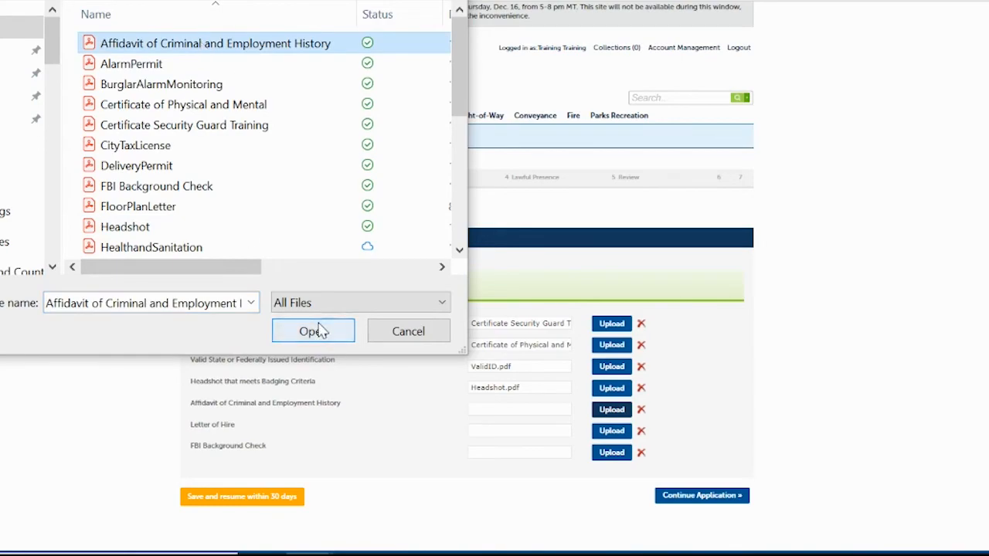
{"action": "left_click", "coordinate": [312, 331]}
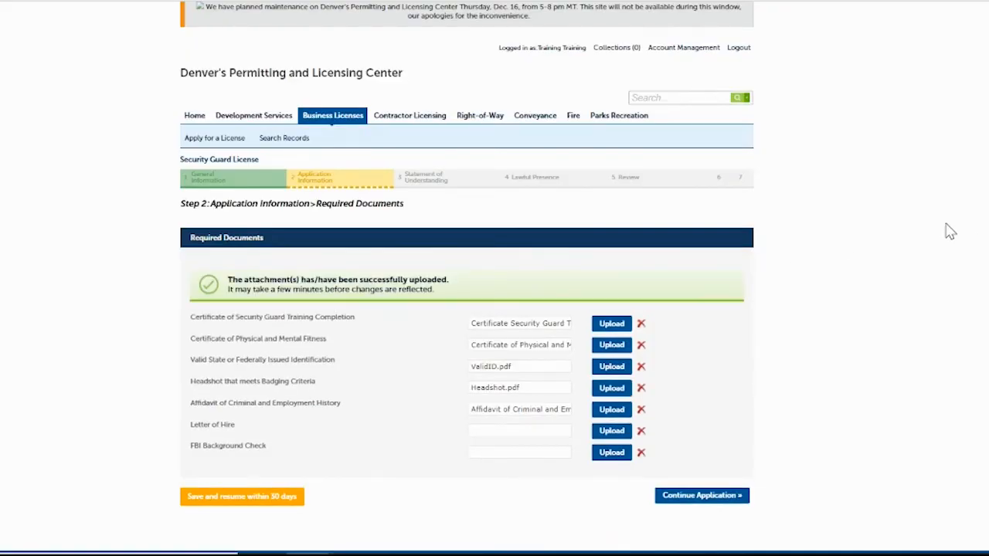
{"action": "left_click", "coordinate": [607, 434]}
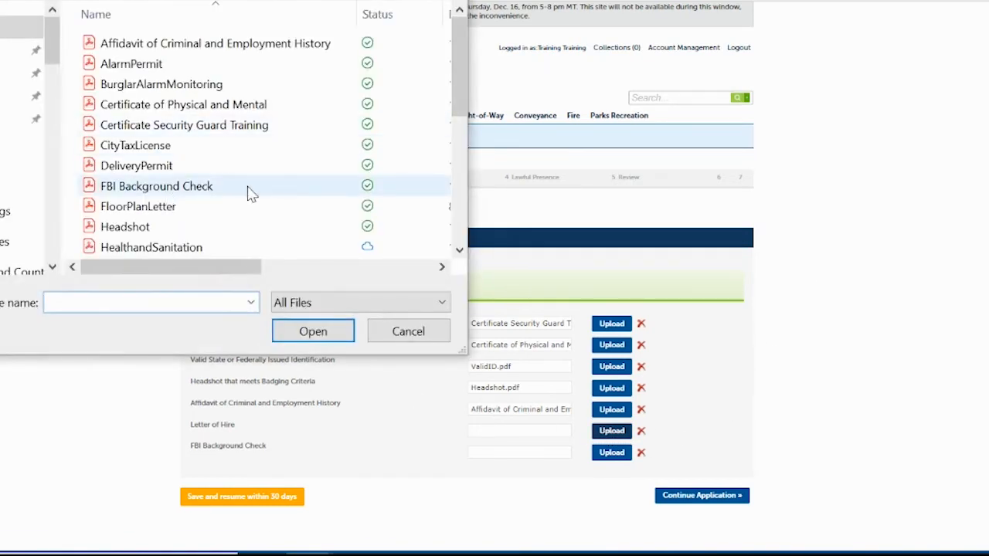
{"action": "left_click_drag", "start_coordinate": [457, 70], "coordinate": [469, 127]}
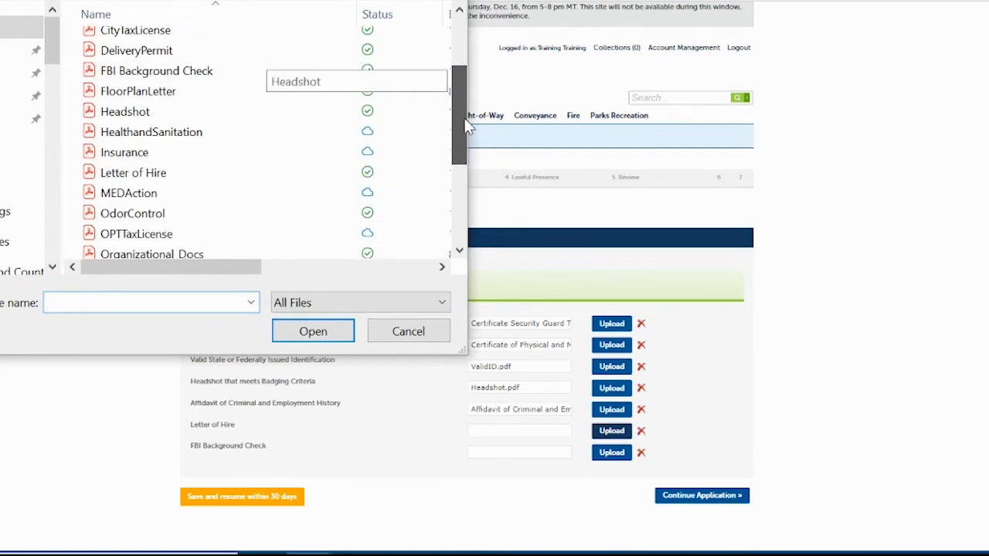
{"action": "left_click", "coordinate": [123, 175]}
{"action": "left_click", "coordinate": [338, 335]}
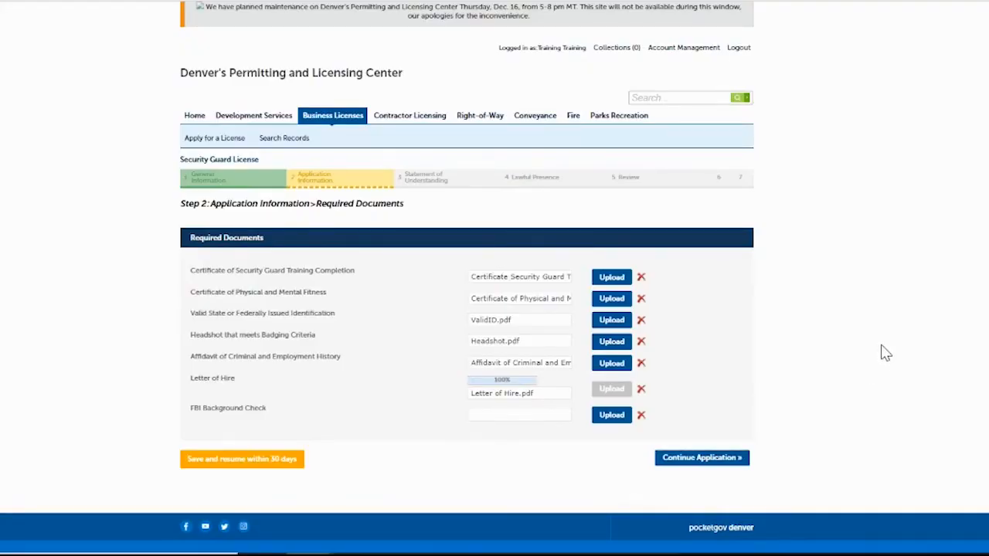
{"action": "left_click", "coordinate": [614, 456]}
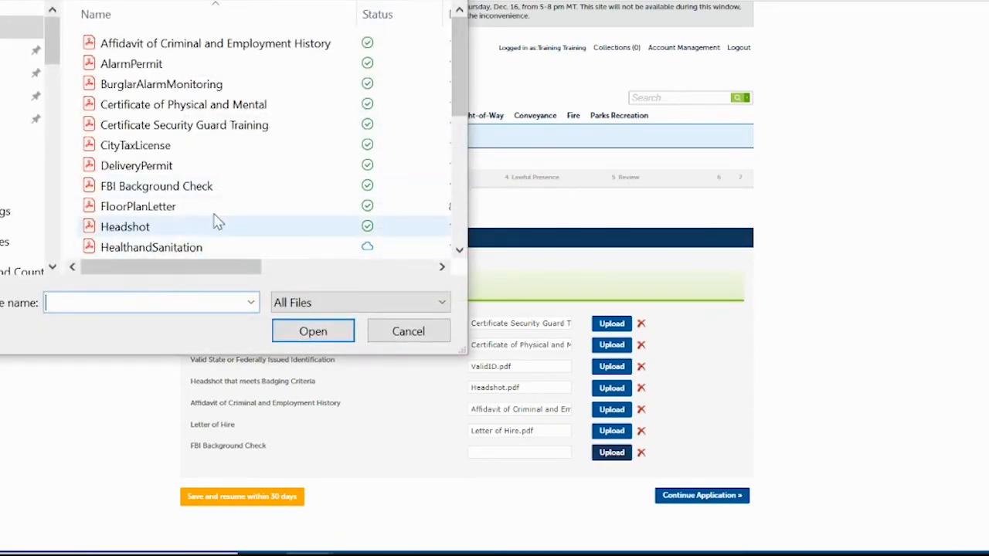
{"action": "left_click", "coordinate": [183, 190]}
{"action": "left_click", "coordinate": [313, 333]}
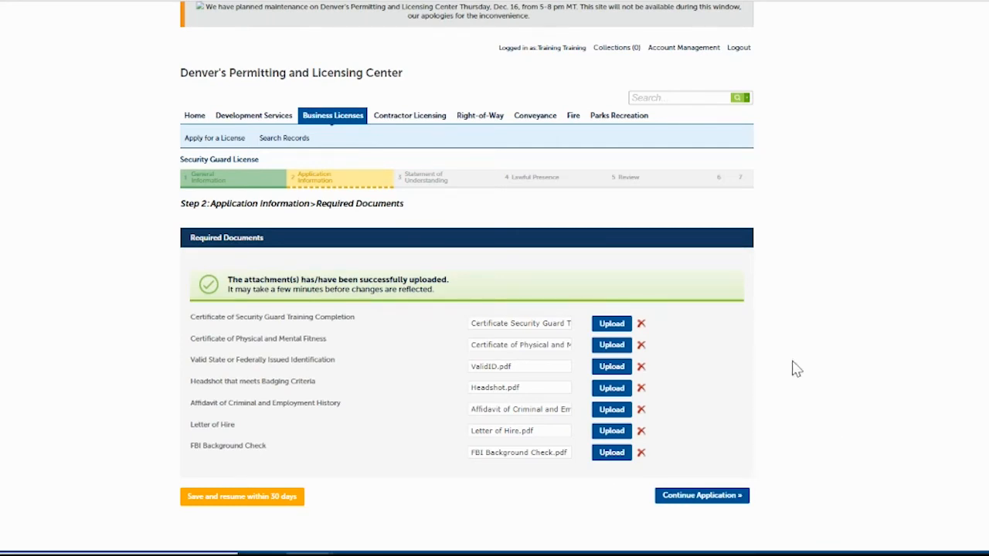
{"action": "left_click", "coordinate": [692, 501]}
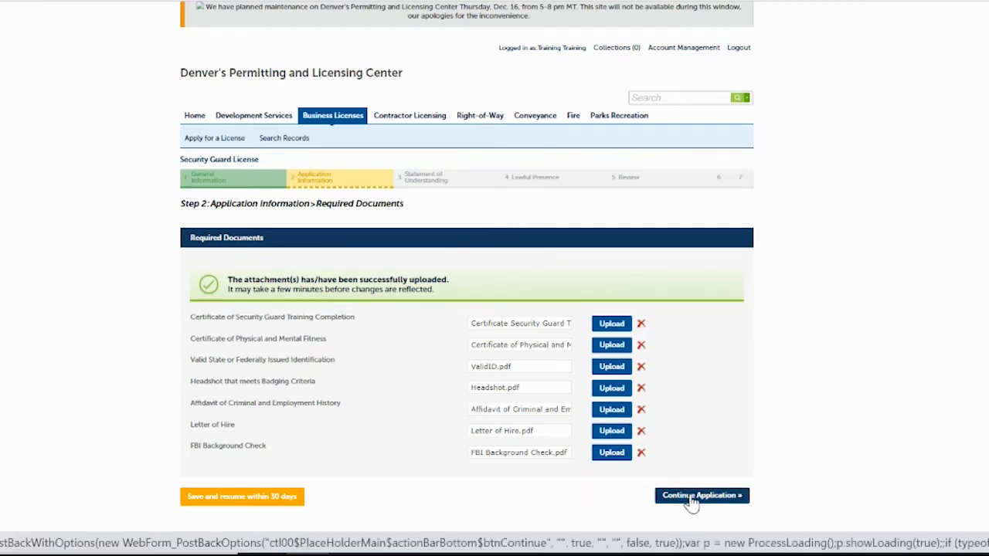
Tick 'I acknowledge and agree' for the terms, including firearms and fines/revocation, and continue.
{"action": "scroll", "coordinate": [641, 241], "scroll_direction": "down", "scroll_amount": 3}
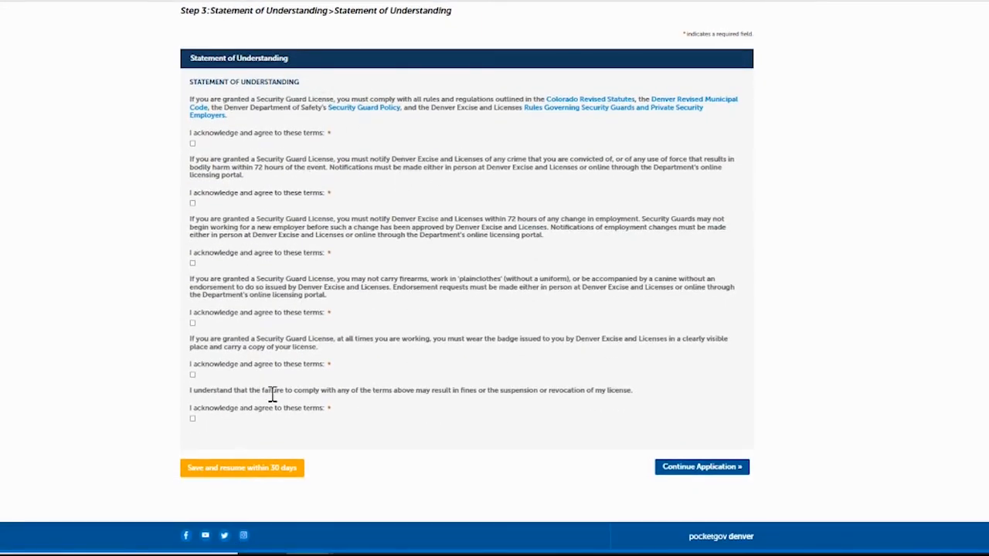
{"action": "left_click", "coordinate": [193, 144]}
{"action": "left_click", "coordinate": [193, 323]}
{"action": "left_click", "coordinate": [192, 419]}
{"action": "left_click", "coordinate": [709, 471]}
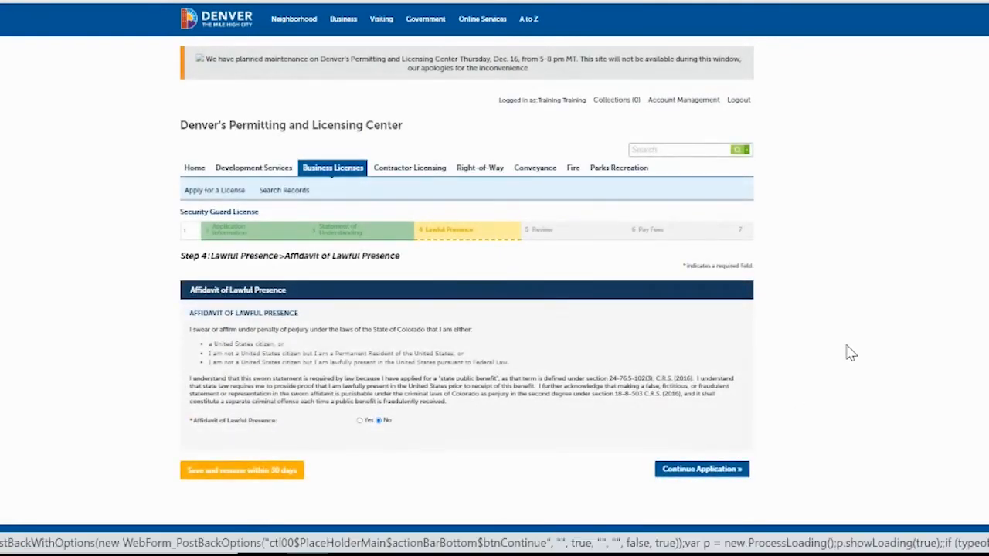
Answer Yes to the Affidavit of Lawful Presence and continue to the Review step.
{"action": "scroll", "coordinate": [658, 223], "scroll_direction": "down", "scroll_amount": 3}
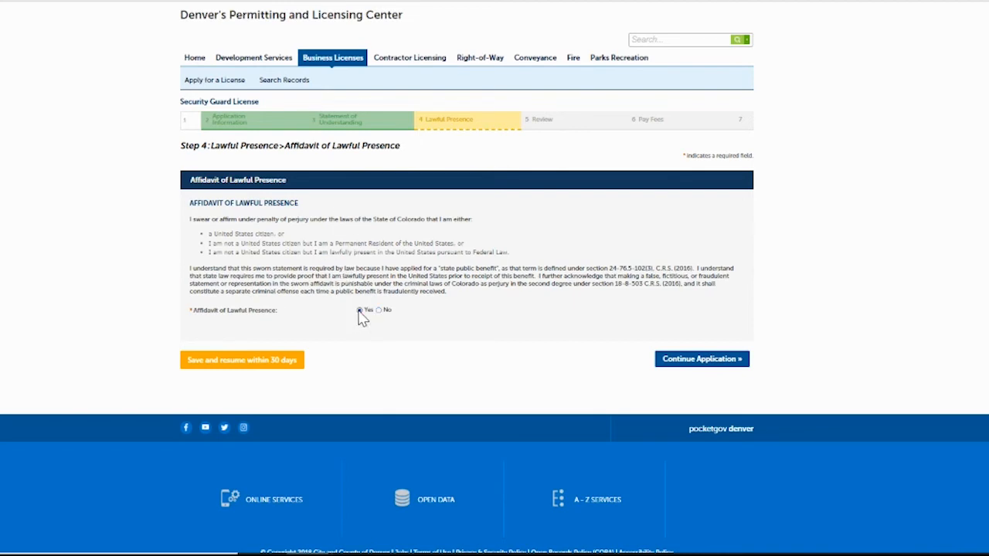
{"action": "left_click", "coordinate": [672, 363]}
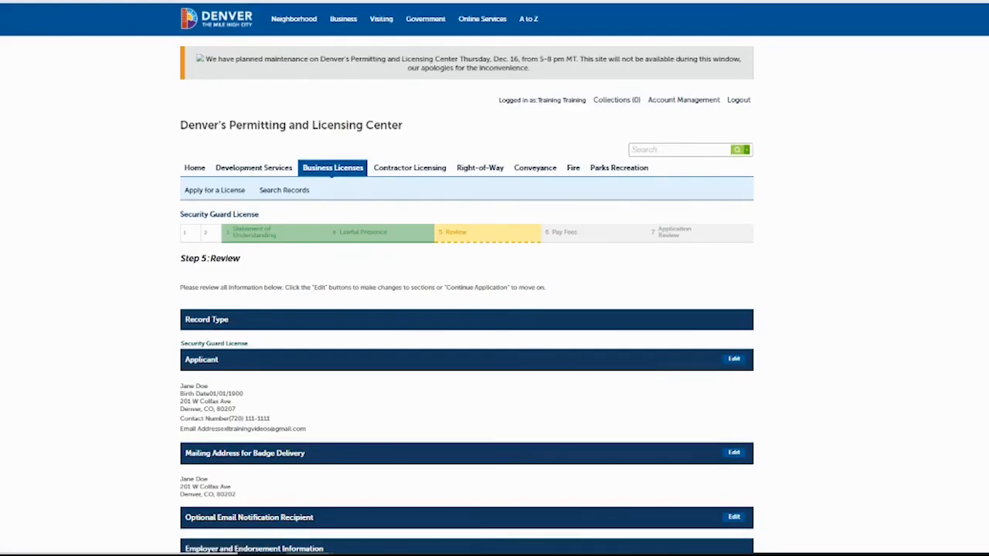
Look over the application summary, certify the Oath of Application, and continue to the $50.00 fees.
{"action": "scroll", "coordinate": [495, 309], "scroll_direction": "down", "scroll_amount": 5}
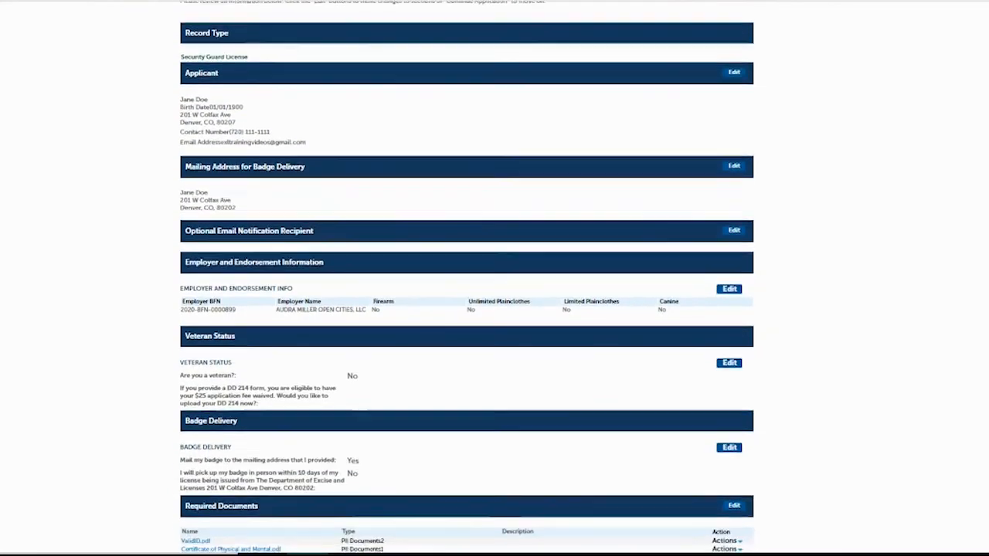
{"action": "scroll", "coordinate": [467, 309], "scroll_direction": "down", "scroll_amount": 2}
{"action": "scroll", "coordinate": [467, 278], "scroll_direction": "down", "scroll_amount": 3}
{"action": "scroll", "coordinate": [782, 135], "scroll_direction": "up", "scroll_amount": 3}
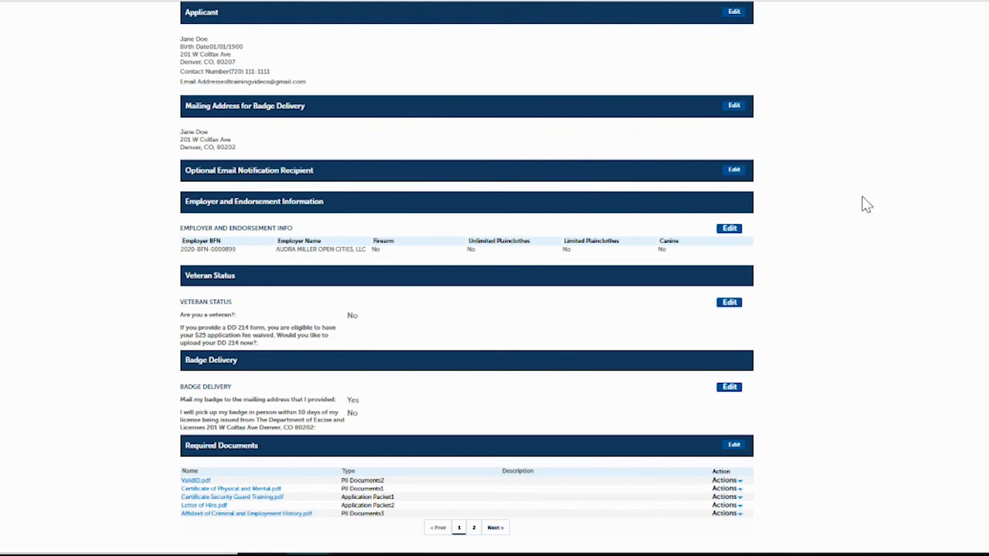
{"action": "scroll", "coordinate": [467, 278], "scroll_direction": "down", "scroll_amount": 3}
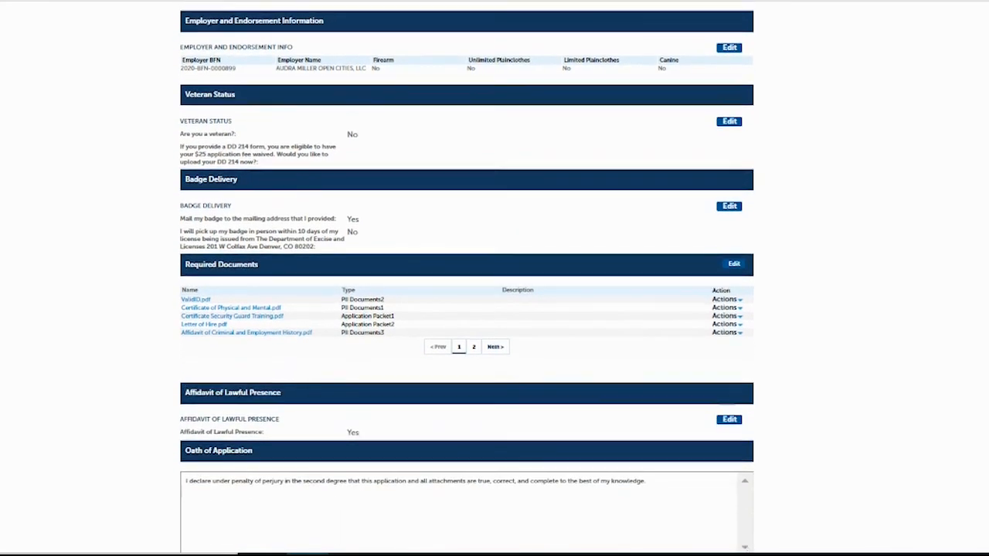
{"action": "scroll", "coordinate": [467, 278], "scroll_direction": "down", "scroll_amount": 1}
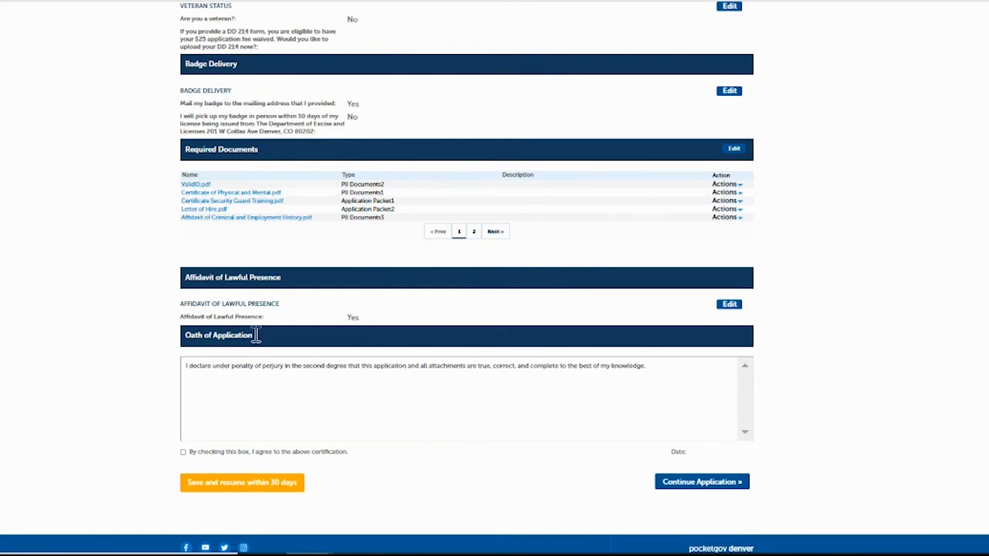
{"action": "left_click", "coordinate": [183, 452]}
{"action": "left_click", "coordinate": [683, 482]}
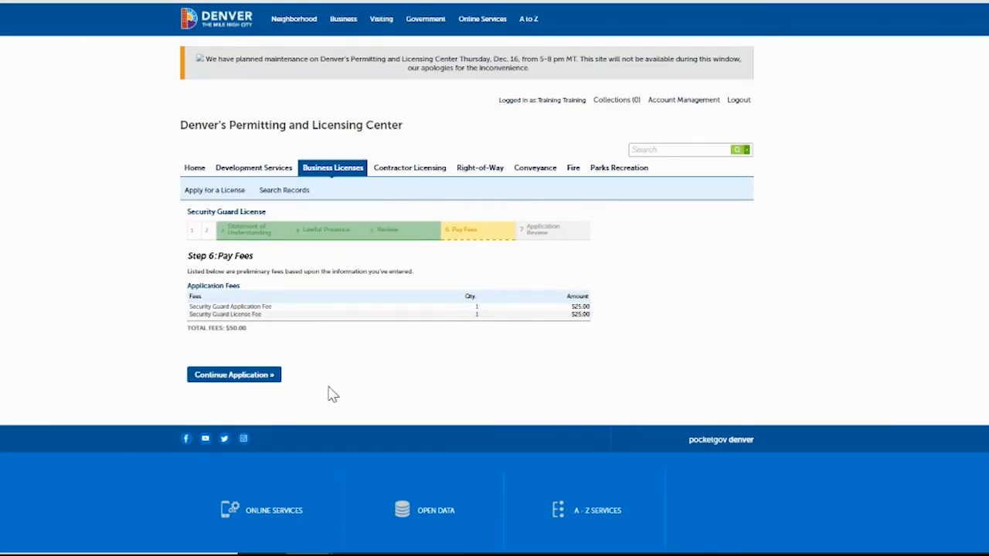
Move the $50.00 fees into the cart and check out to the Make a Payment page.
{"action": "left_click", "coordinate": [247, 378]}
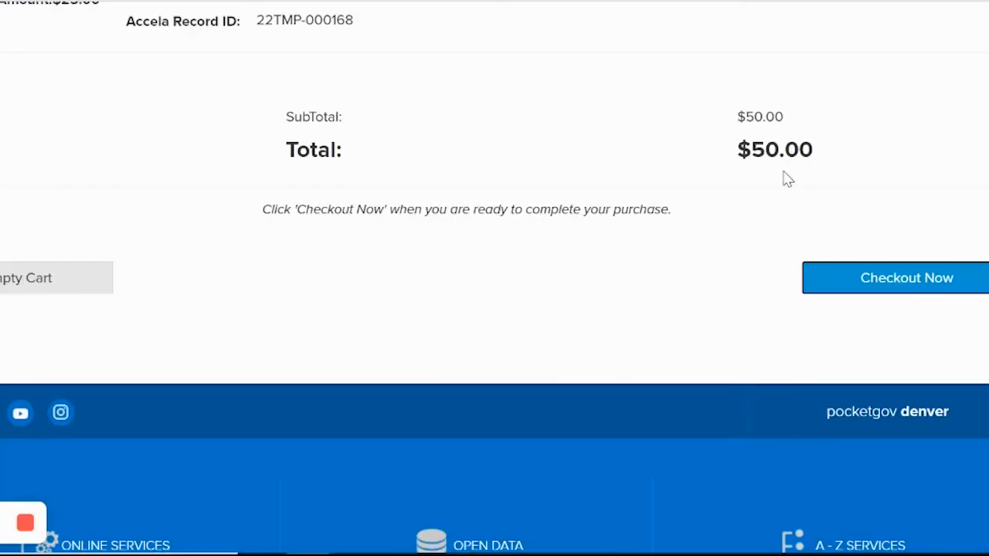
{"action": "left_click", "coordinate": [901, 284]}
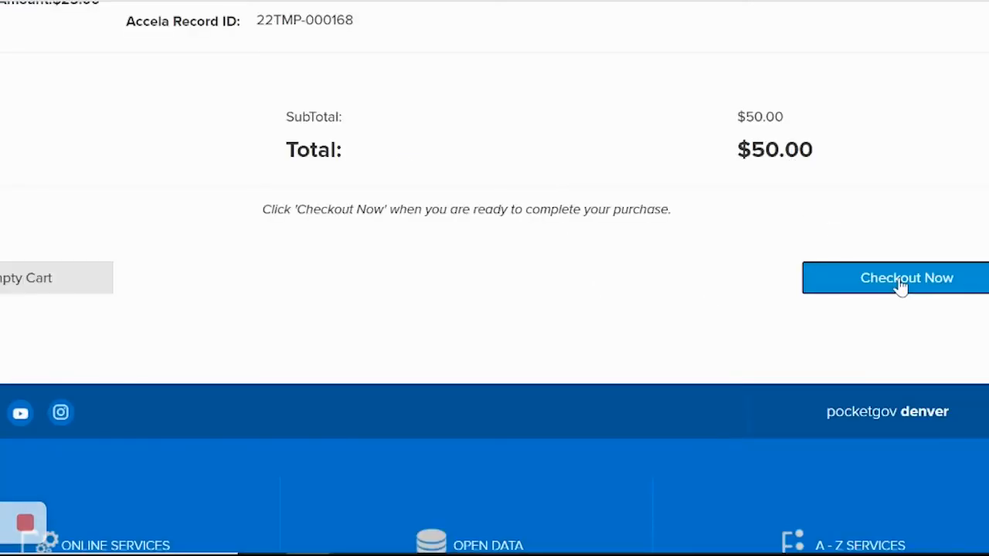
{"action": "scroll", "coordinate": [743, 182], "scroll_direction": "down", "scroll_amount": 3}
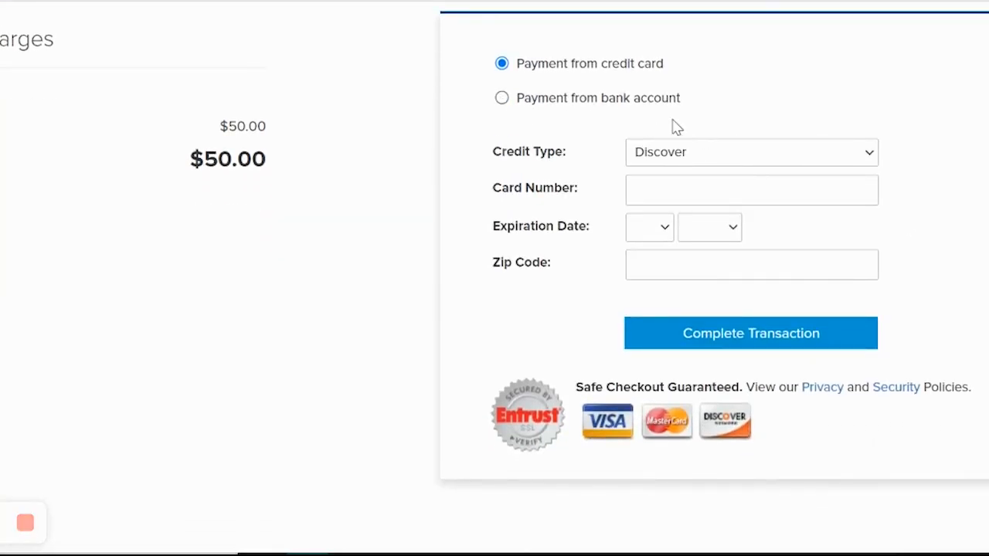
Choose Visa Card as credit type and autofill the saved card number, expiry and billing zip.
{"action": "left_click", "coordinate": [698, 155]}
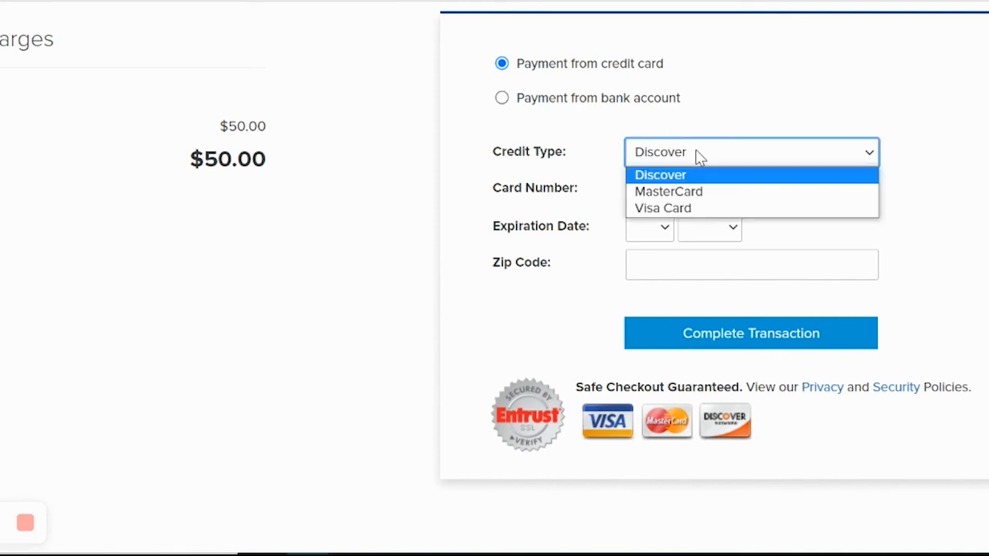
{"action": "left_click", "coordinate": [655, 215]}
{"action": "left_click", "coordinate": [662, 196]}
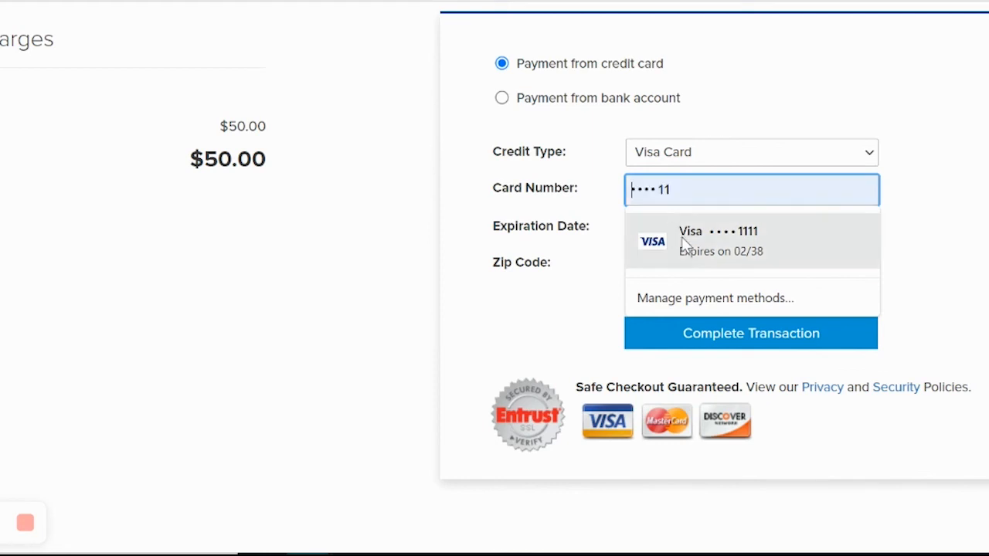
{"action": "left_click", "coordinate": [674, 224]}
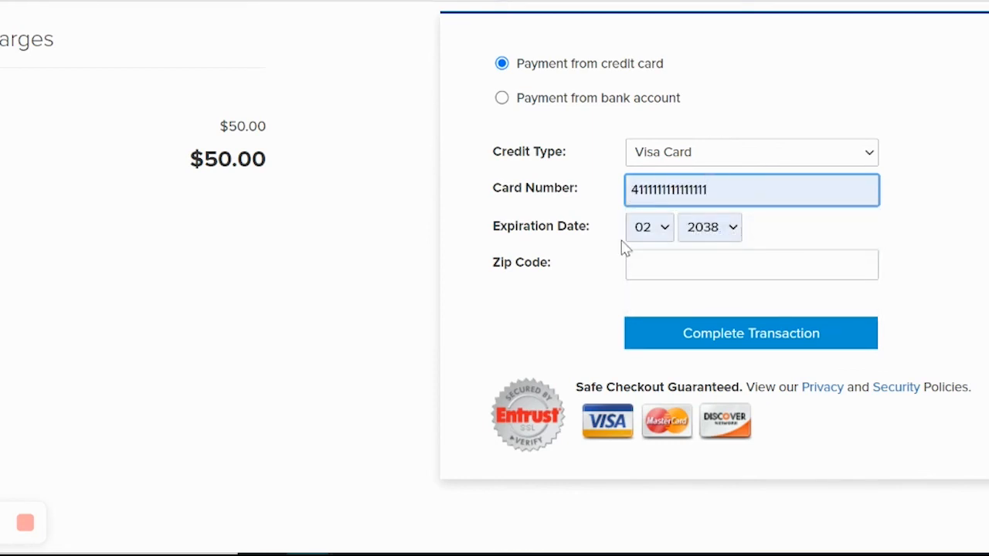
{"action": "left_click", "coordinate": [690, 267]}
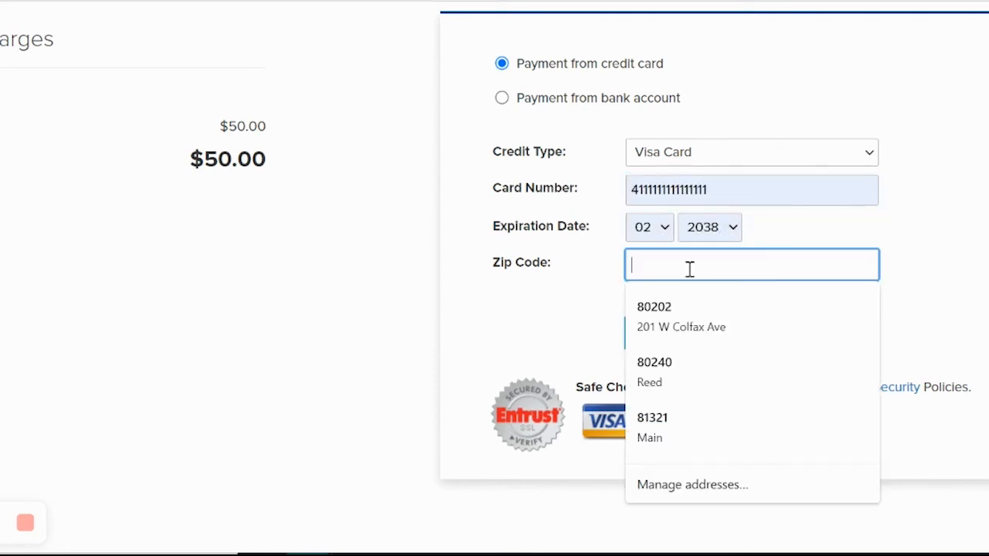
{"action": "left_click", "coordinate": [654, 327]}
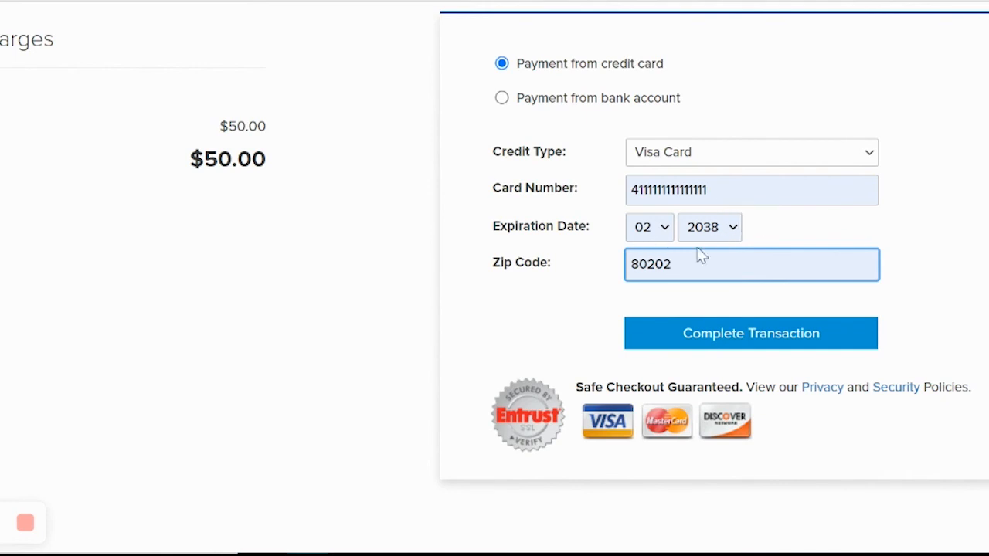
Submit the $50.00 card payment with Complete Transaction.
{"action": "left_click", "coordinate": [759, 340]}
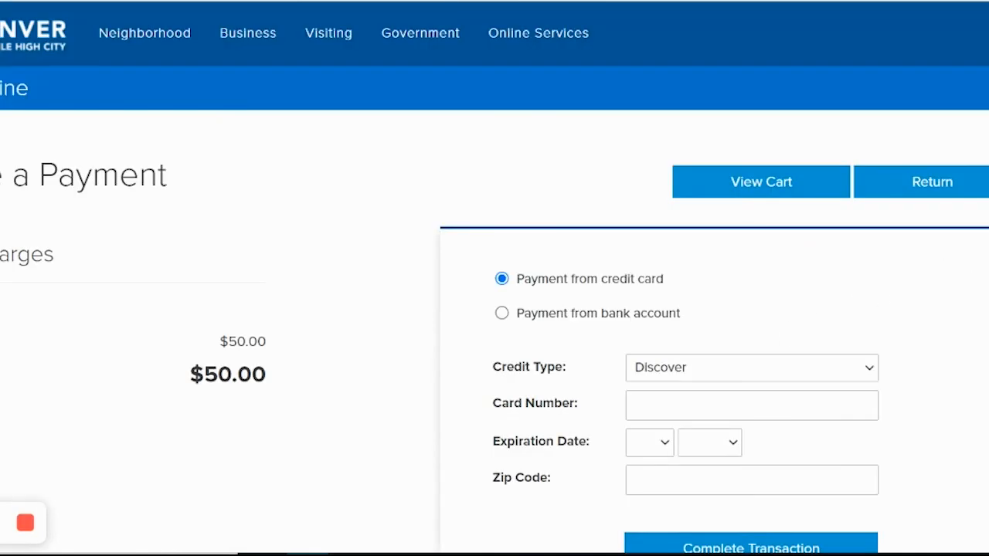
{"action": "scroll", "coordinate": [495, 278], "scroll_direction": "down", "scroll_amount": 3}
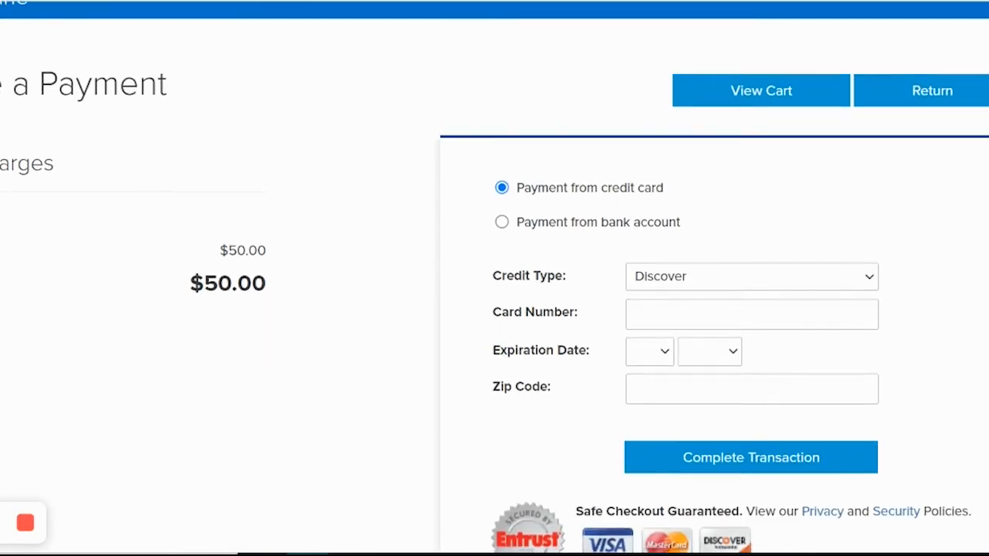
{"action": "scroll", "coordinate": [495, 278], "scroll_direction": "up", "scroll_amount": 2}
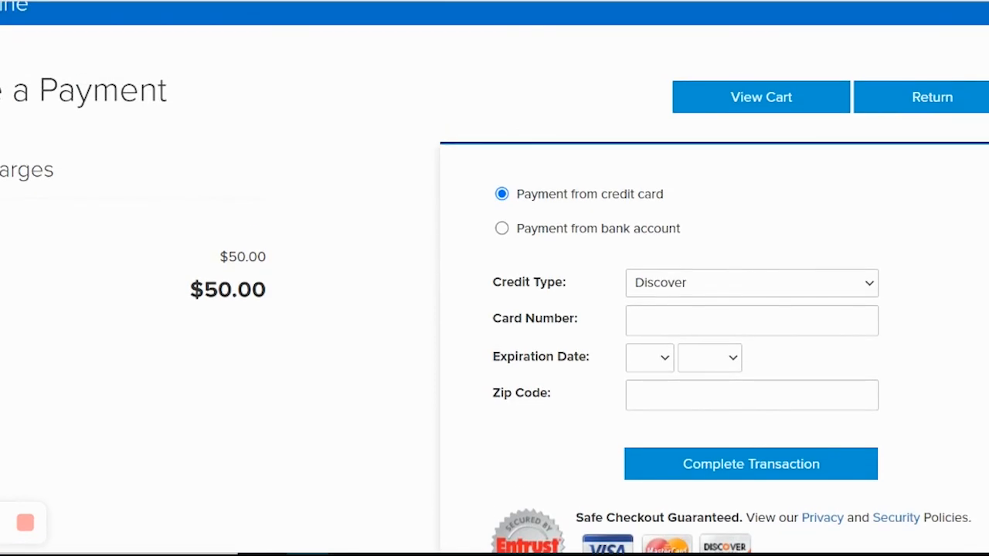